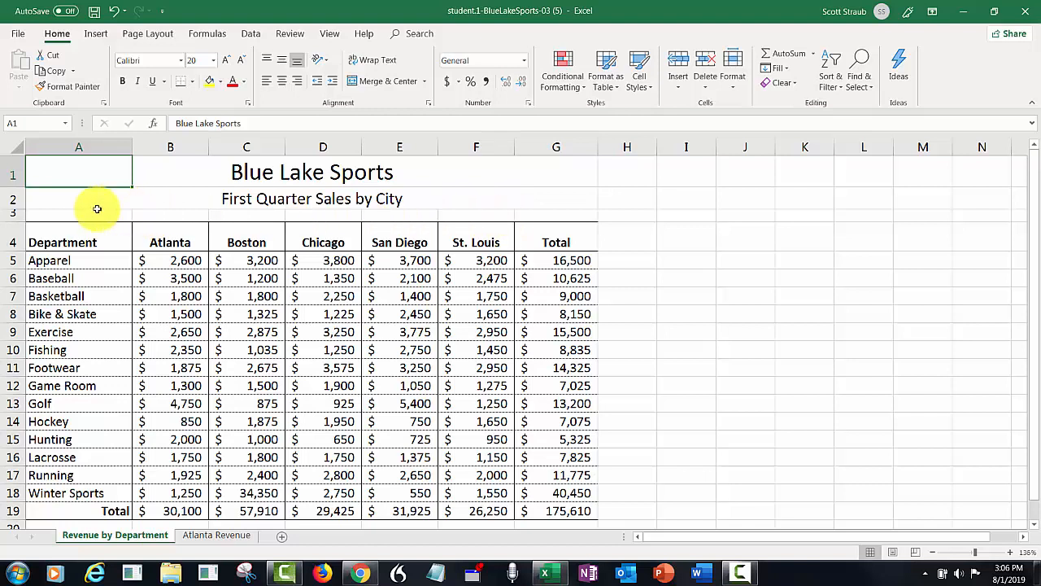
Select the city headings A4:F4 together with the Golf row A13:F13.
{"action": "left_click_drag", "start_coordinate": [56, 239], "coordinate": [465, 237]}
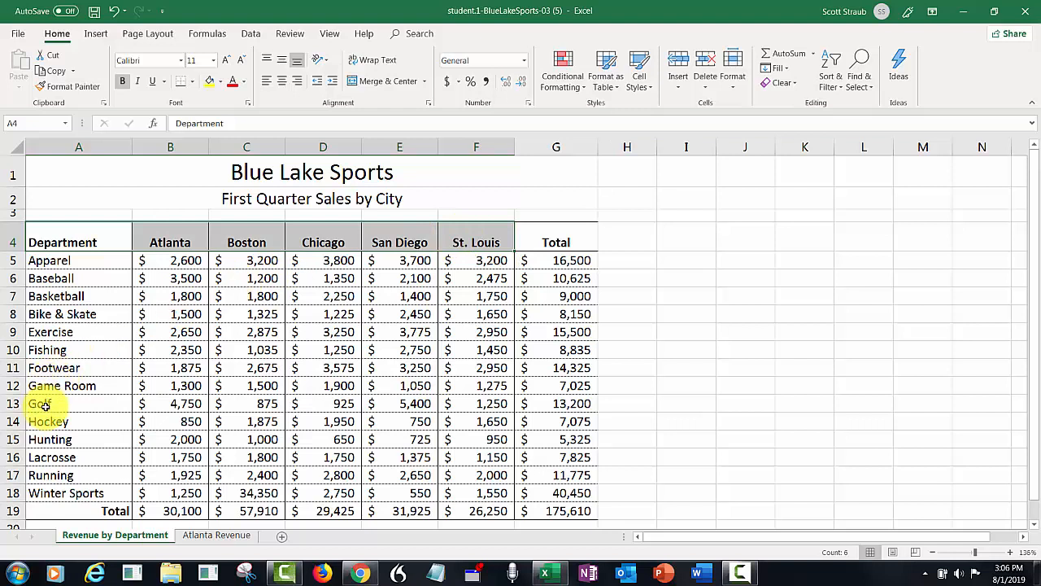
{"action": "left_click_drag", "start_coordinate": [41, 404], "coordinate": [455, 409]}
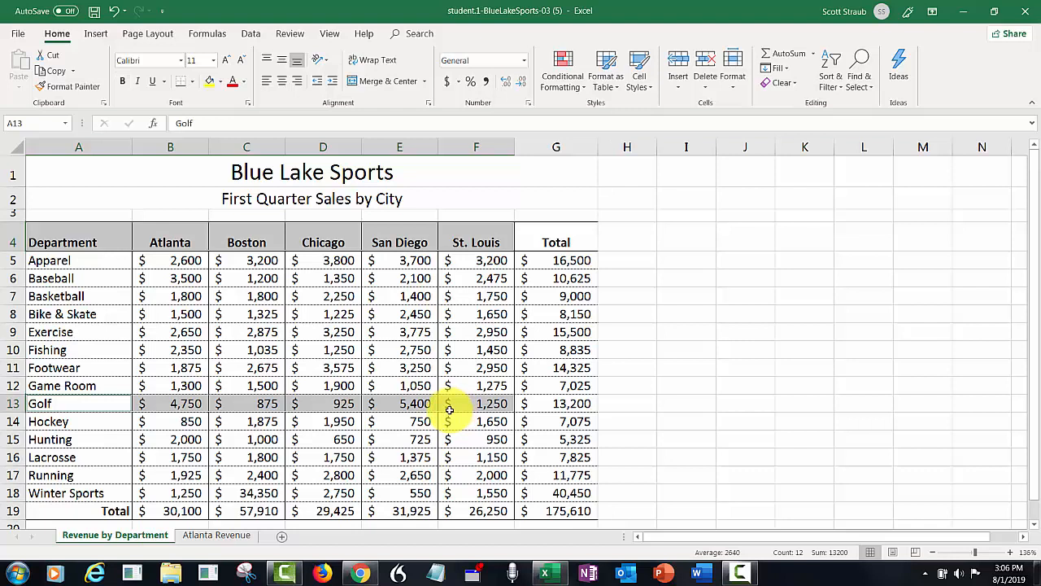
Insert a recommended Pie chart of Golf revenue by city.
{"action": "left_click", "coordinate": [95, 34]}
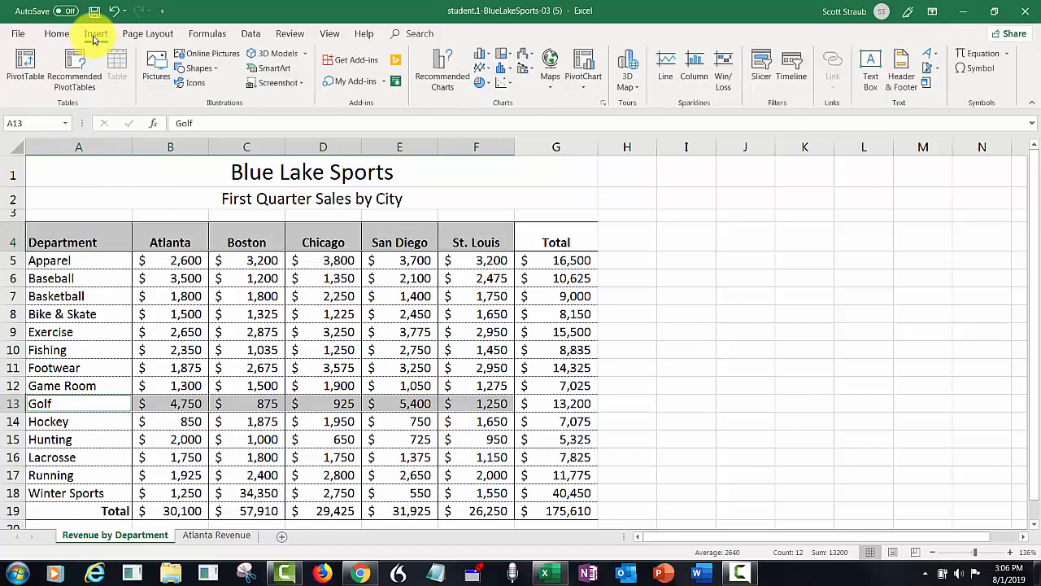
{"action": "left_click", "coordinate": [437, 78]}
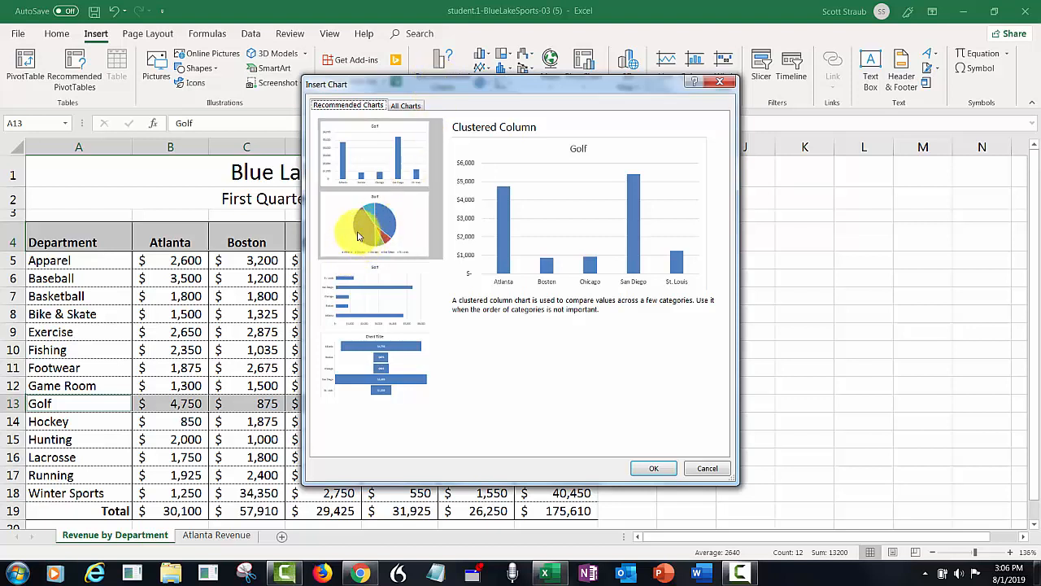
{"action": "left_click", "coordinate": [408, 231]}
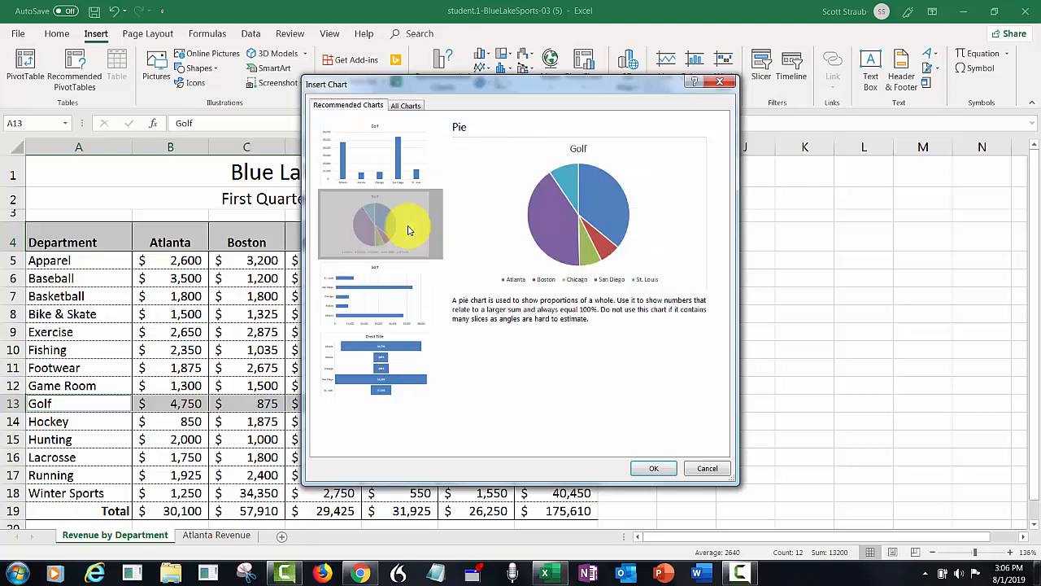
{"action": "left_click", "coordinate": [653, 467]}
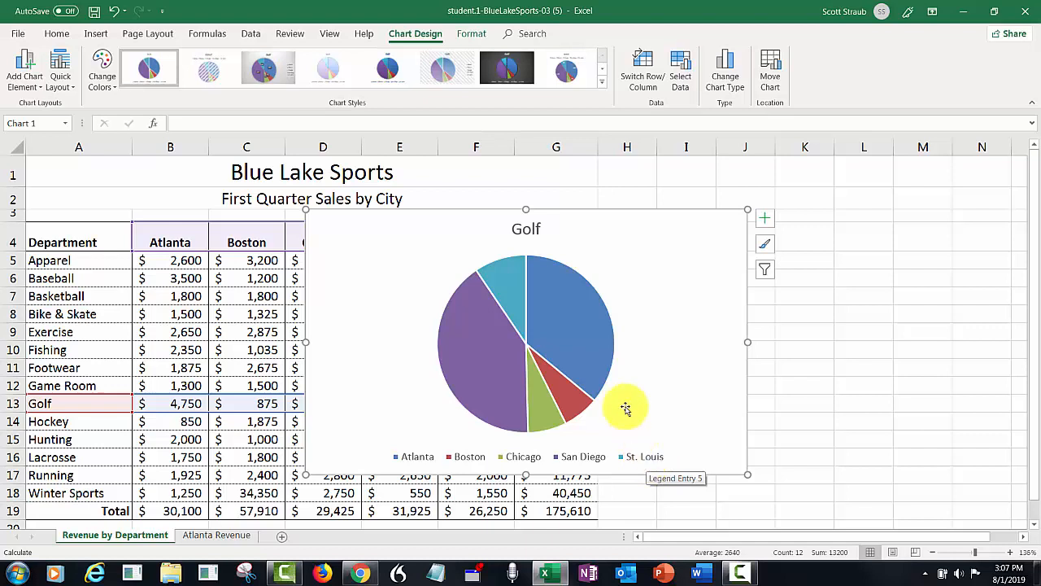
Apply chart Style 12 to the Golf pie chart.
{"action": "left_click", "coordinate": [847, 317]}
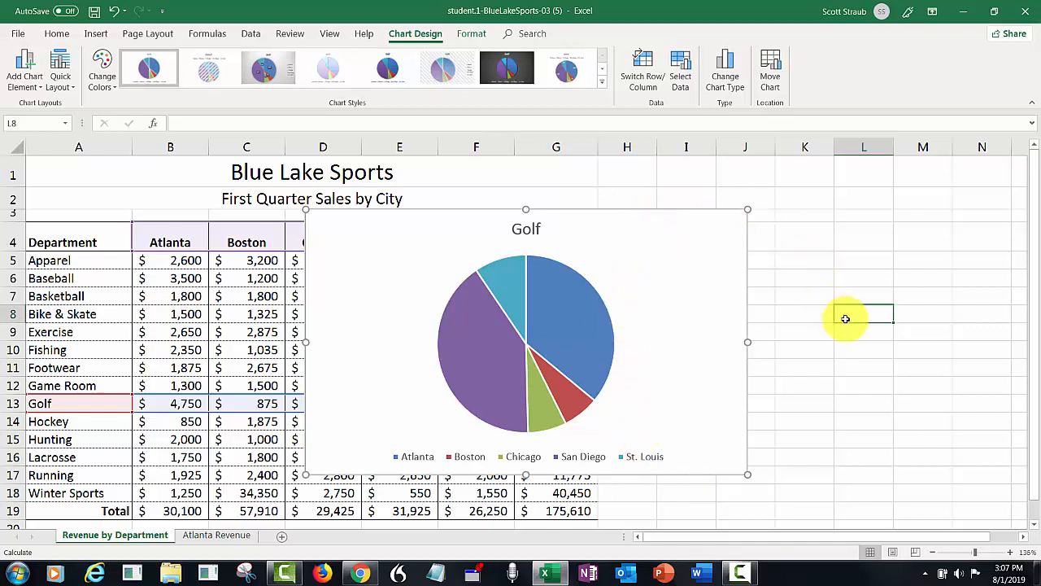
{"action": "left_click", "coordinate": [649, 211]}
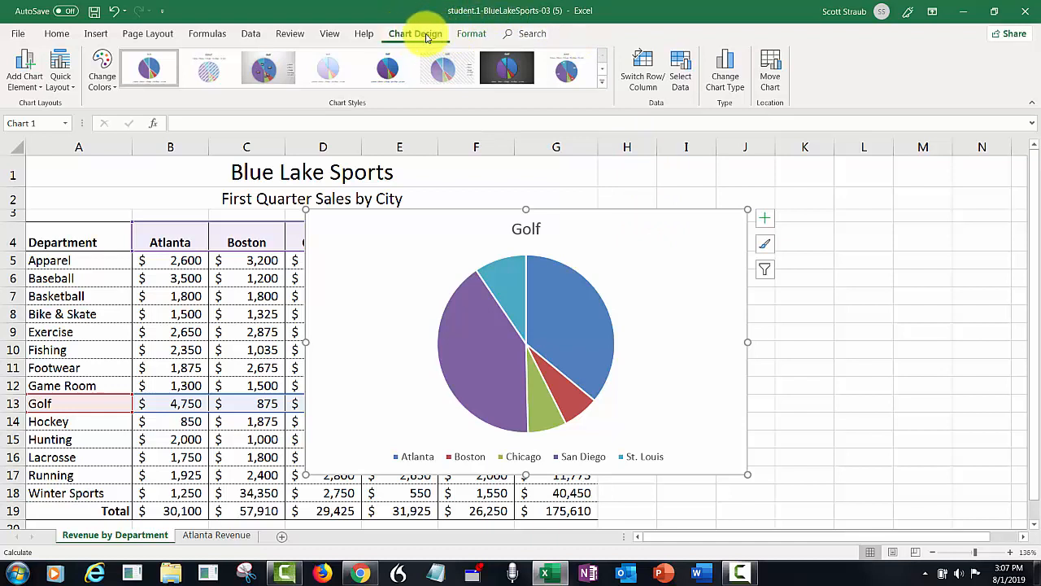
{"action": "left_click", "coordinate": [471, 35]}
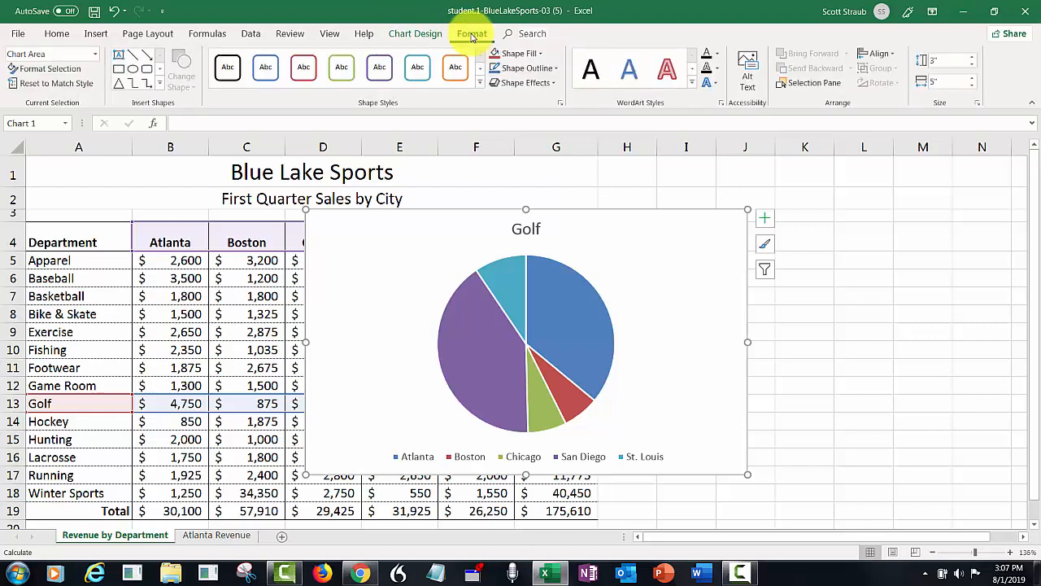
{"action": "left_click", "coordinate": [415, 34]}
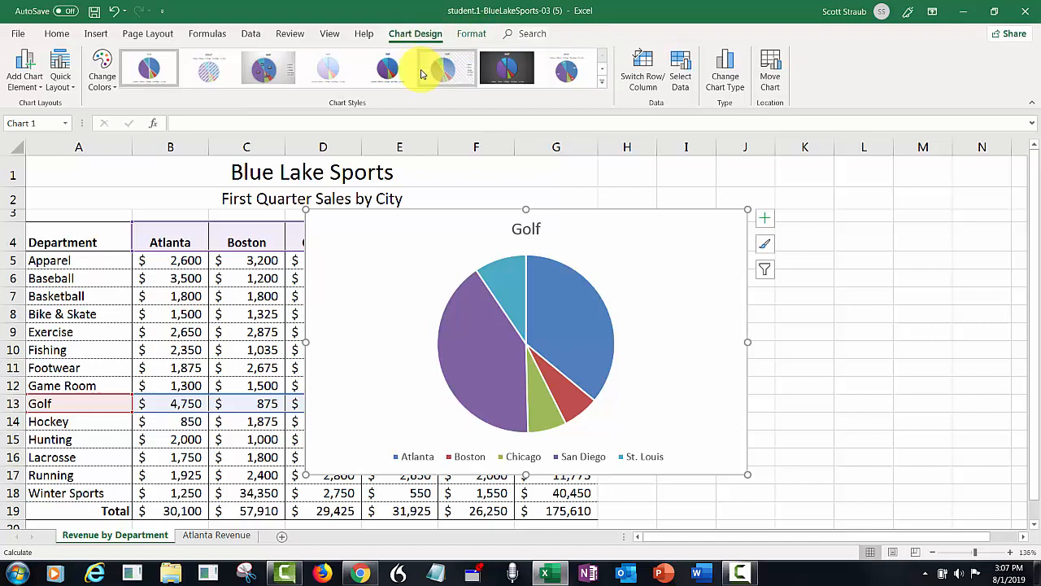
{"action": "left_click", "coordinate": [601, 88]}
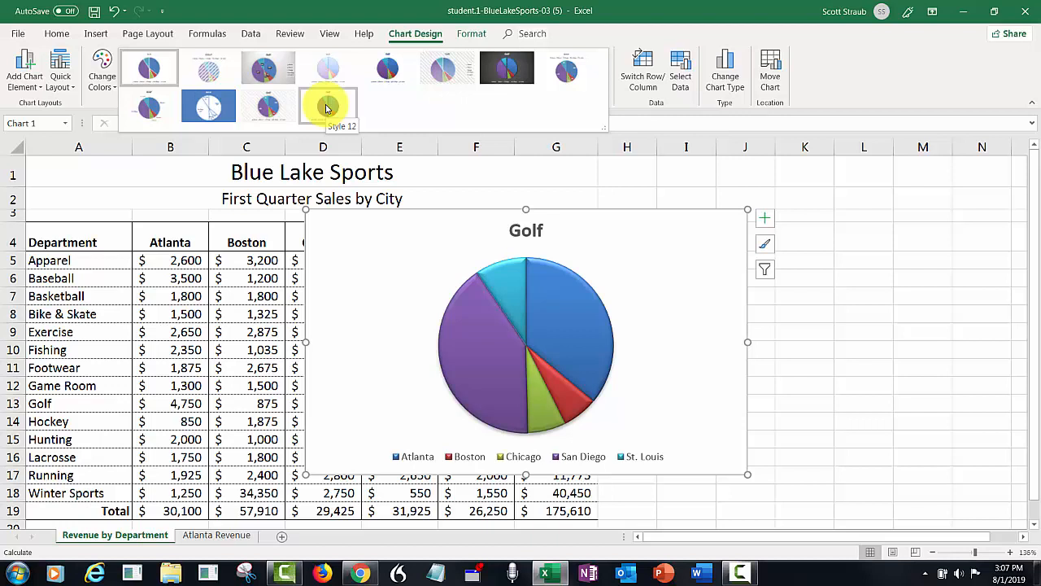
{"action": "left_click", "coordinate": [326, 107]}
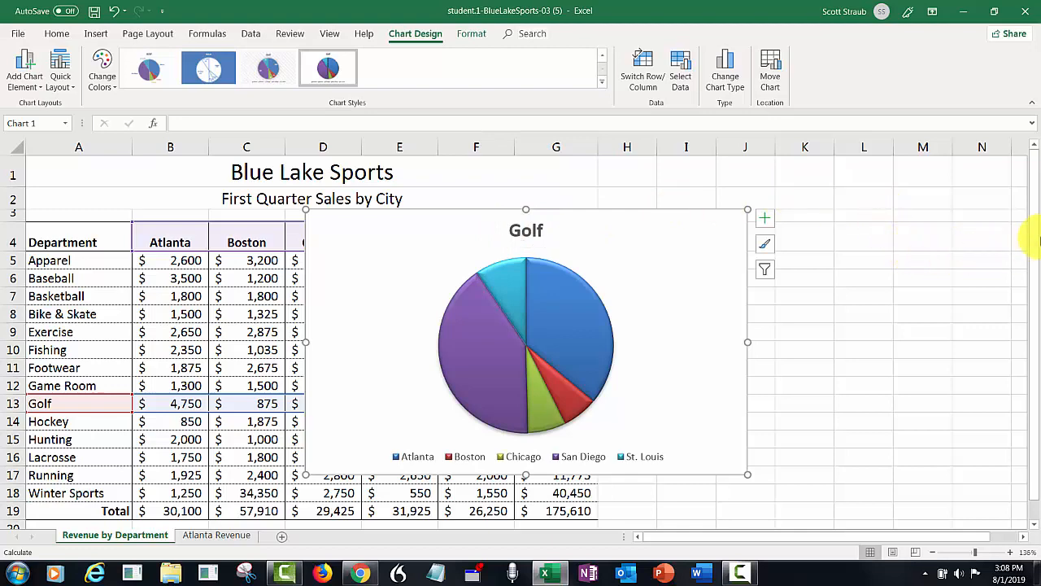
Move the Golf pie chart below the table at row 20 and widen it to the table's width.
{"action": "left_click_drag", "start_coordinate": [1037, 237], "coordinate": [1030, 279]}
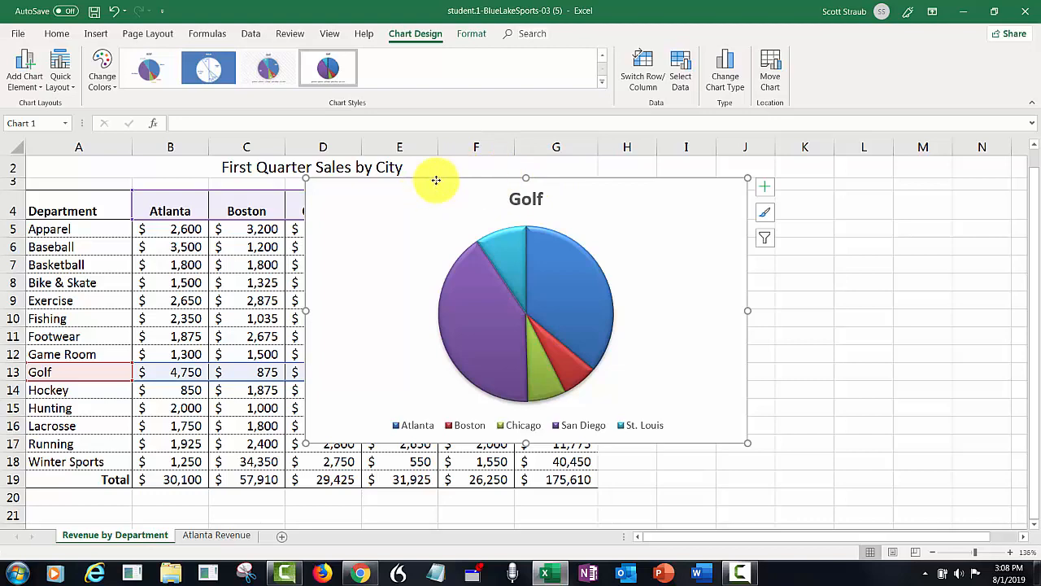
{"action": "mouse_move", "coordinate": [432, 181]}
{"action": "left_mouse_down"}
{"action": "mouse_move", "coordinate": [158, 477]}
{"action": "mouse_move", "coordinate": [153, 510]}
{"action": "left_mouse_up"}
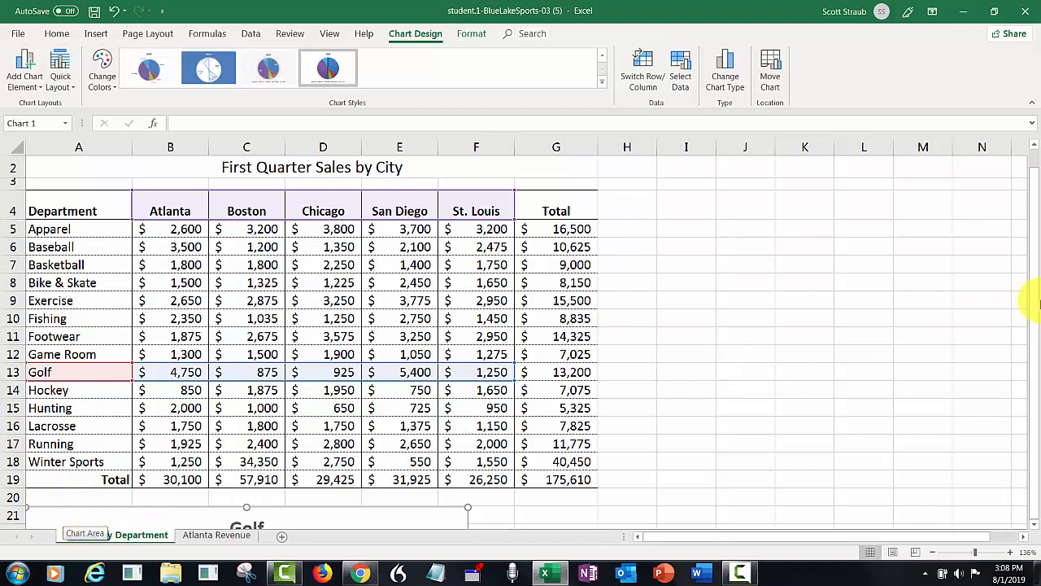
{"action": "left_click", "coordinate": [1035, 315]}
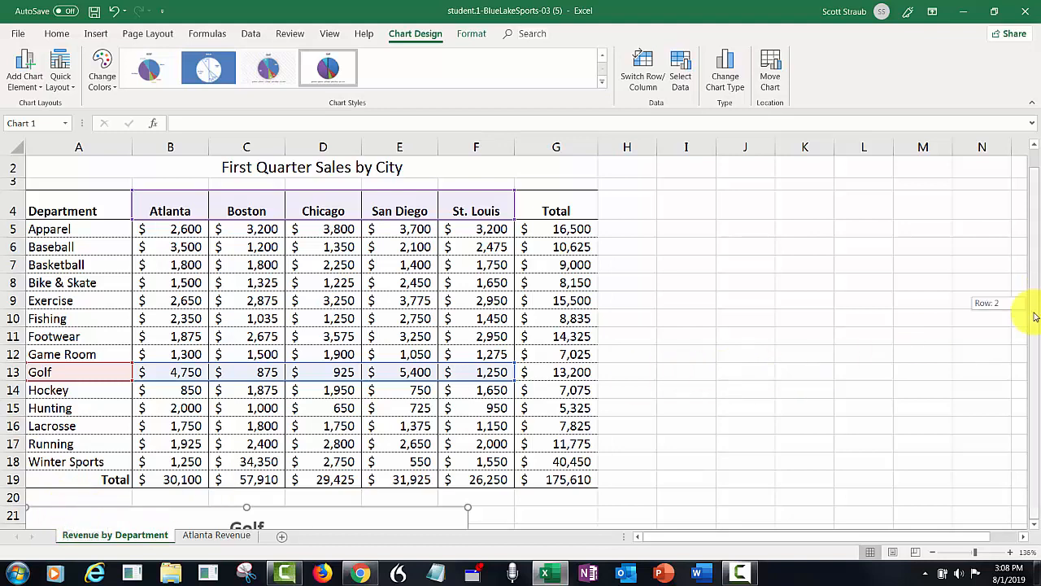
{"action": "left_click", "coordinate": [968, 554]}
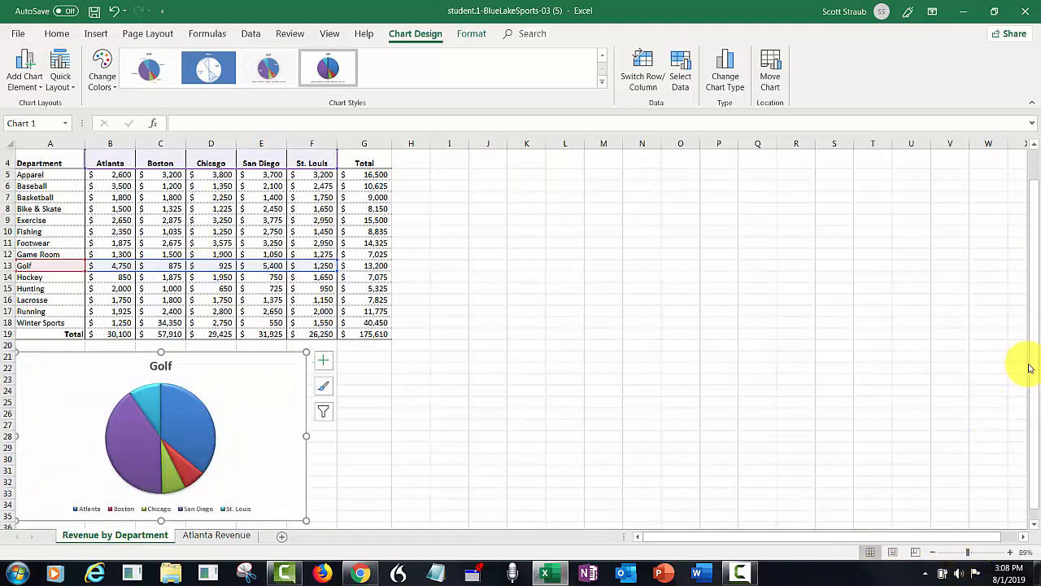
{"action": "left_click_drag", "start_coordinate": [1034, 367], "coordinate": [1034, 387]}
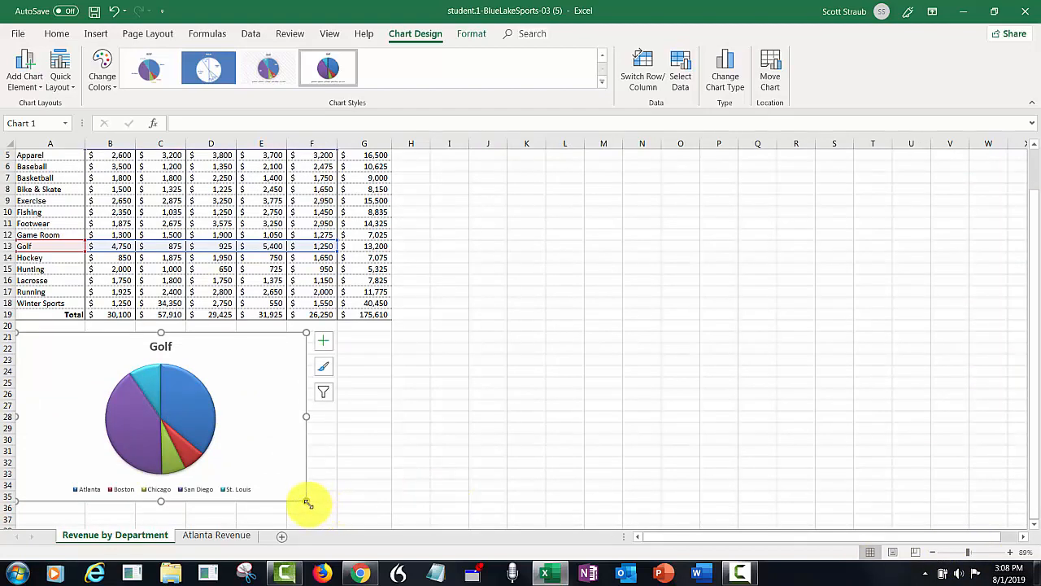
{"action": "left_click_drag", "start_coordinate": [307, 502], "coordinate": [391, 513]}
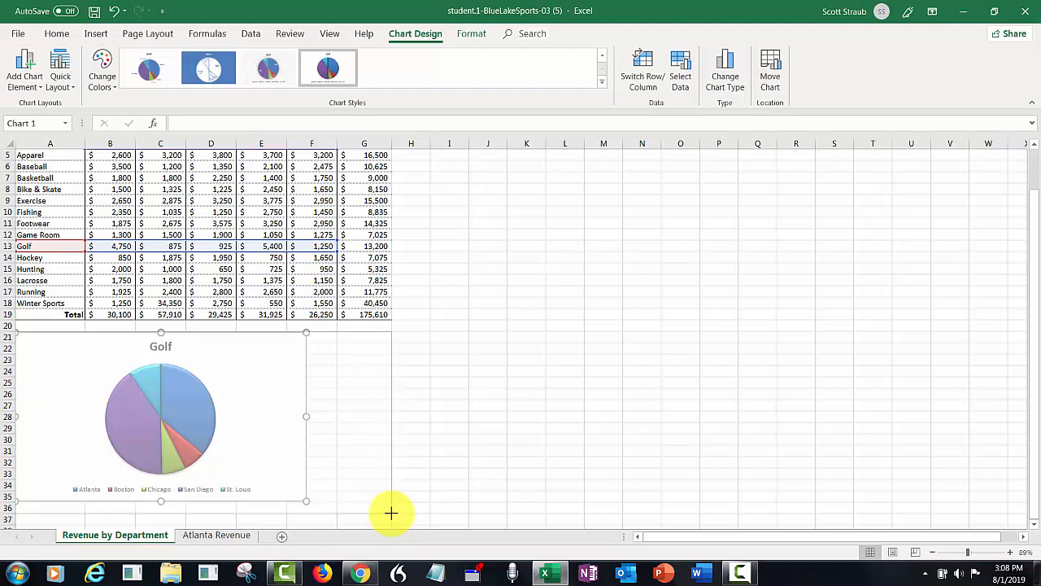
{"action": "left_click_drag", "start_coordinate": [390, 513], "coordinate": [390, 513]}
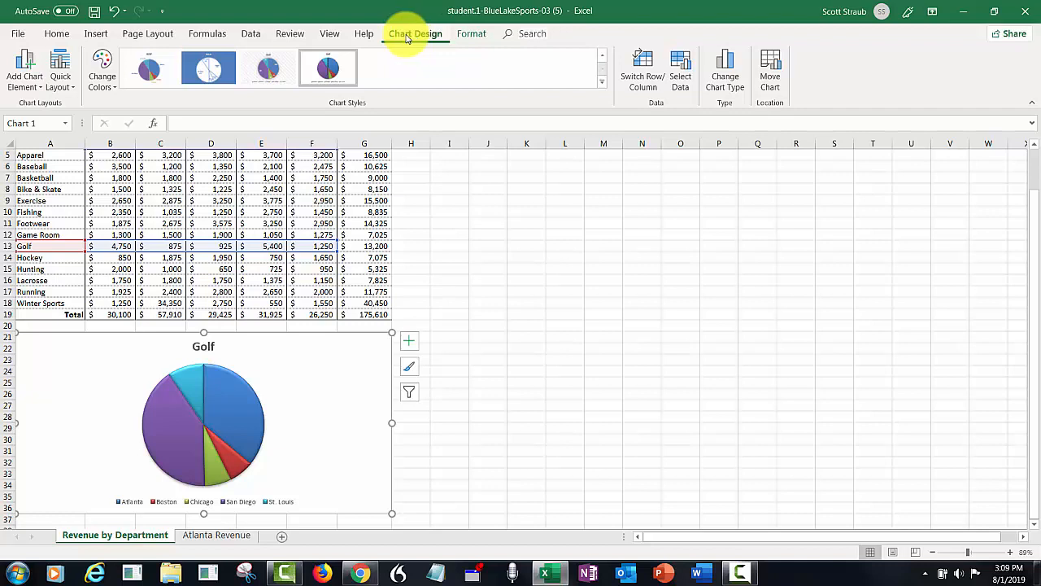
Change the Golf chart type to 3-D Pie.
{"action": "left_click", "coordinate": [727, 73]}
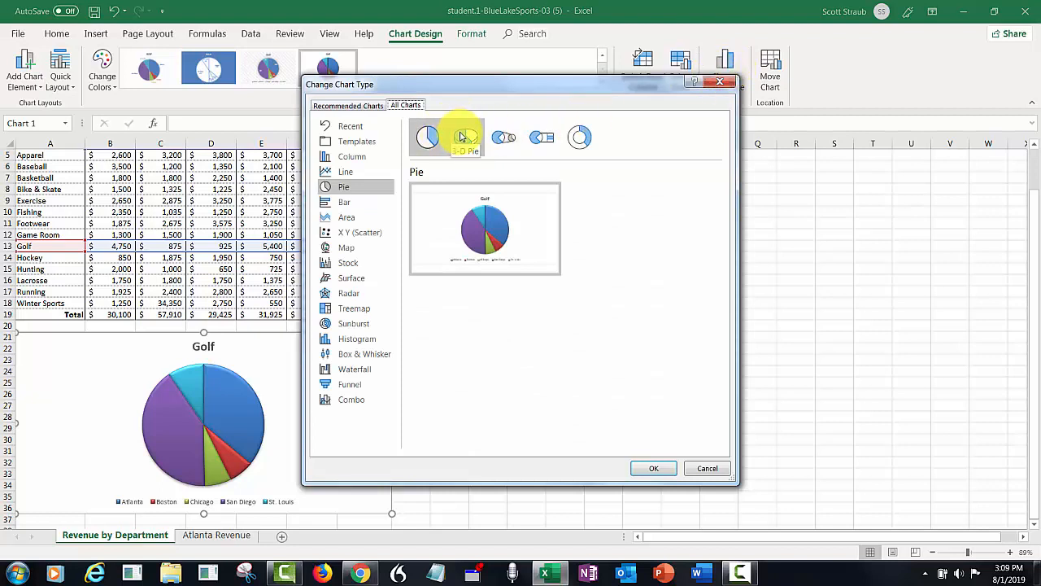
{"action": "left_click", "coordinate": [463, 137]}
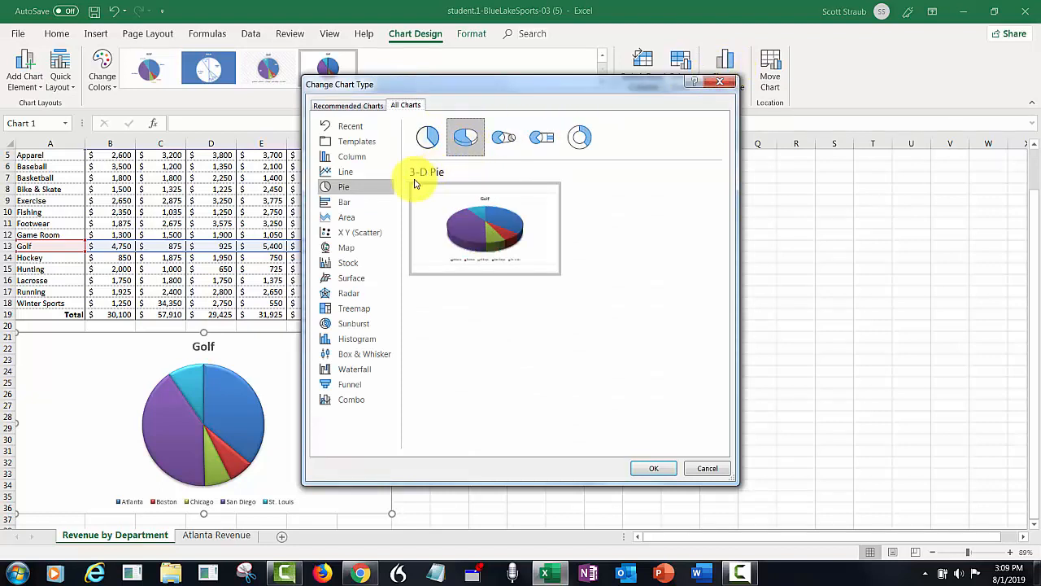
{"action": "mouse_move", "coordinate": [439, 205]}
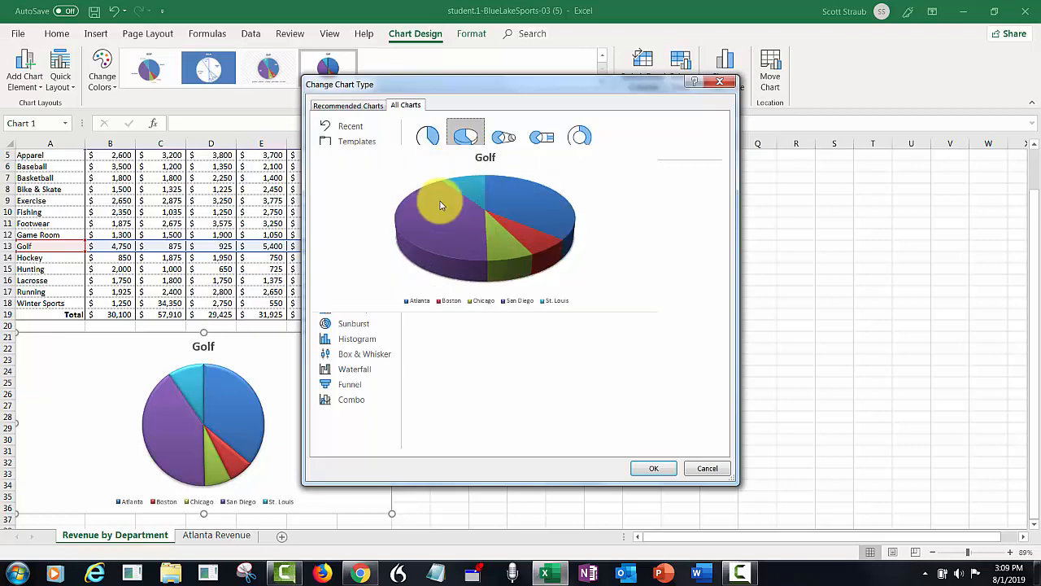
{"action": "left_click", "coordinate": [654, 469]}
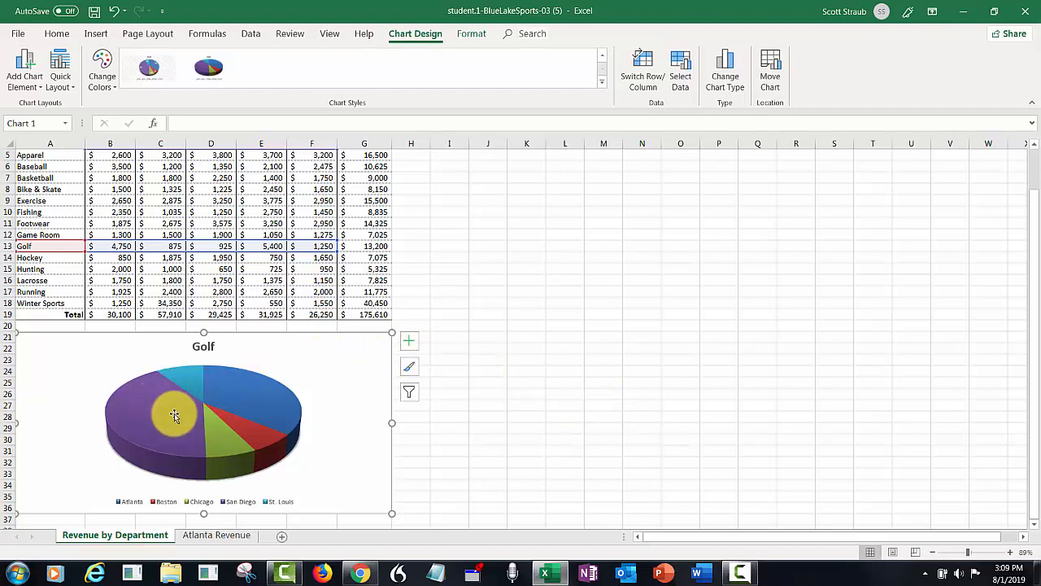
Open the pie's data point formatting and select the Atlanta slice alone.
{"action": "left_click", "coordinate": [205, 413]}
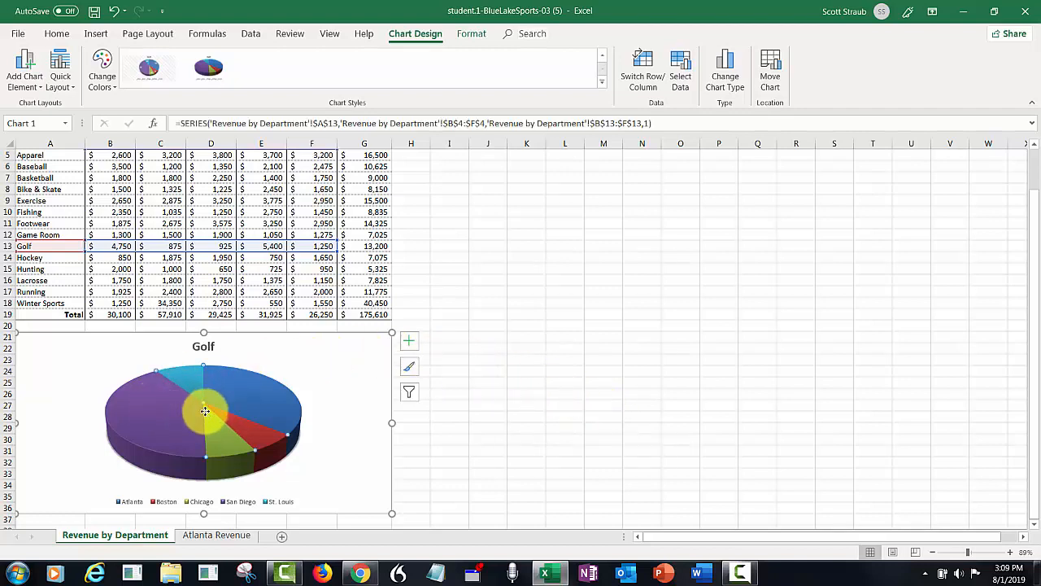
{"action": "mouse_move", "coordinate": [208, 413]}
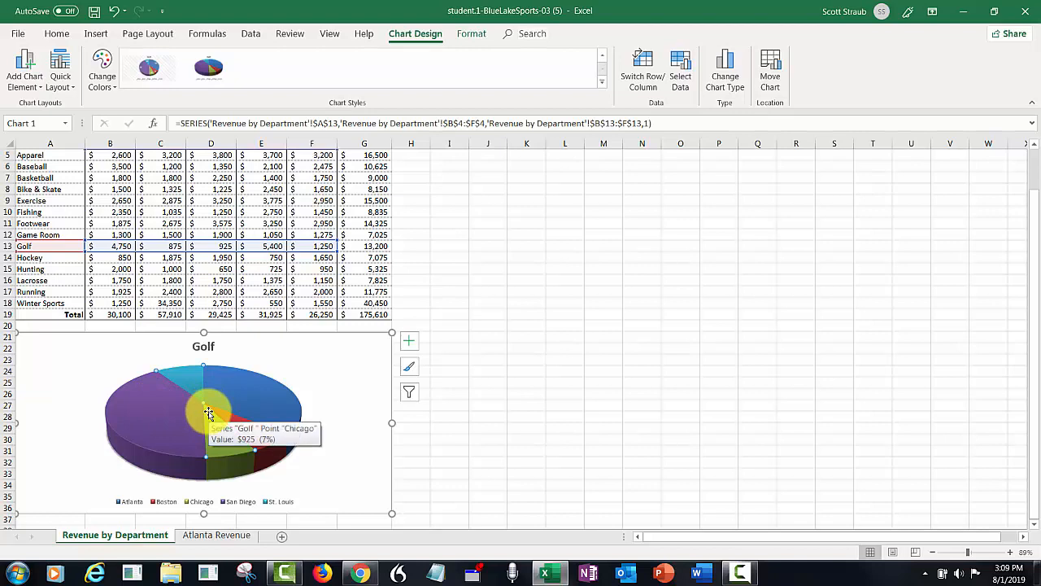
{"action": "double_click", "coordinate": [208, 412]}
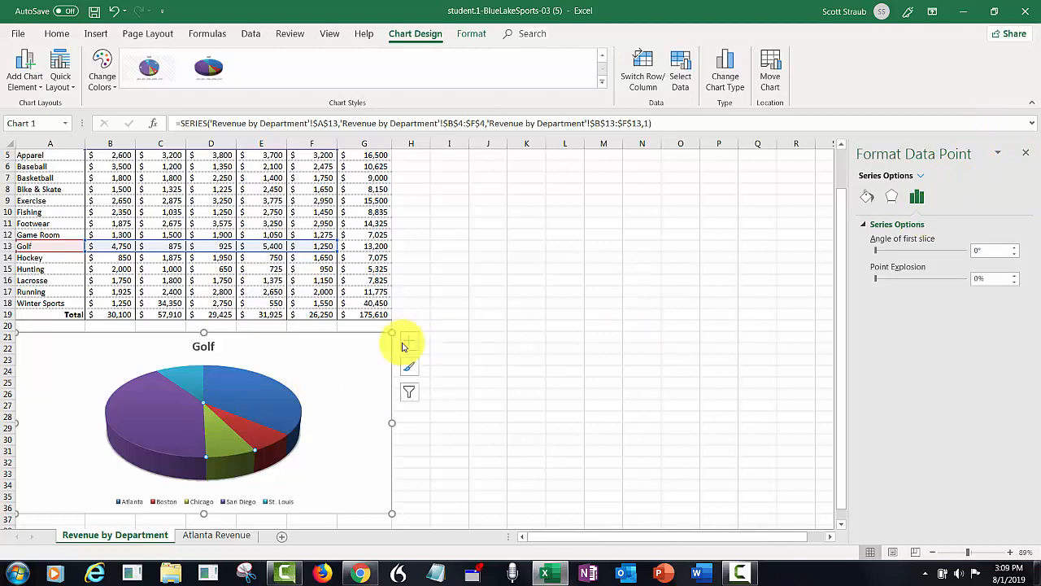
{"action": "left_click", "coordinate": [240, 392]}
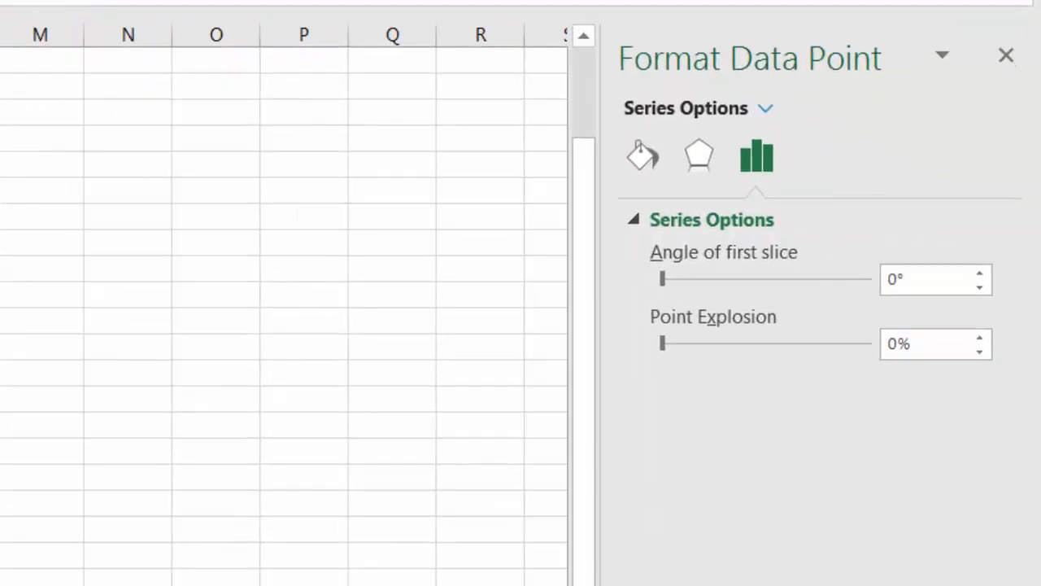
Set the Atlanta slice's Point Explosion to 10% and close the formatting pane.
{"action": "left_click", "coordinate": [979, 339]}
{"action": "left_click", "coordinate": [979, 339]}
{"action": "left_click", "coordinate": [980, 338]}
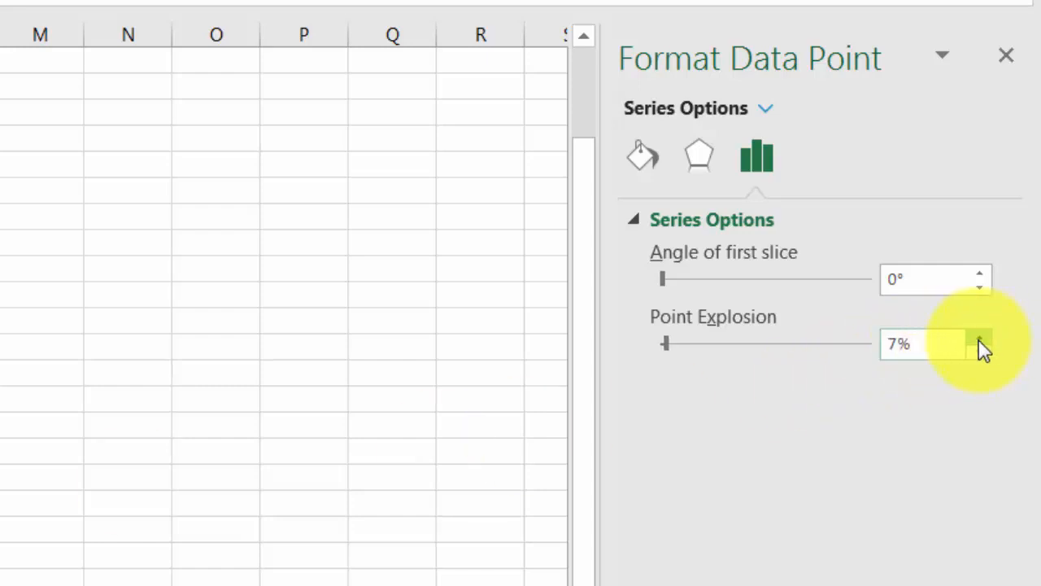
{"action": "left_click", "coordinate": [979, 339]}
{"action": "left_click", "coordinate": [979, 338]}
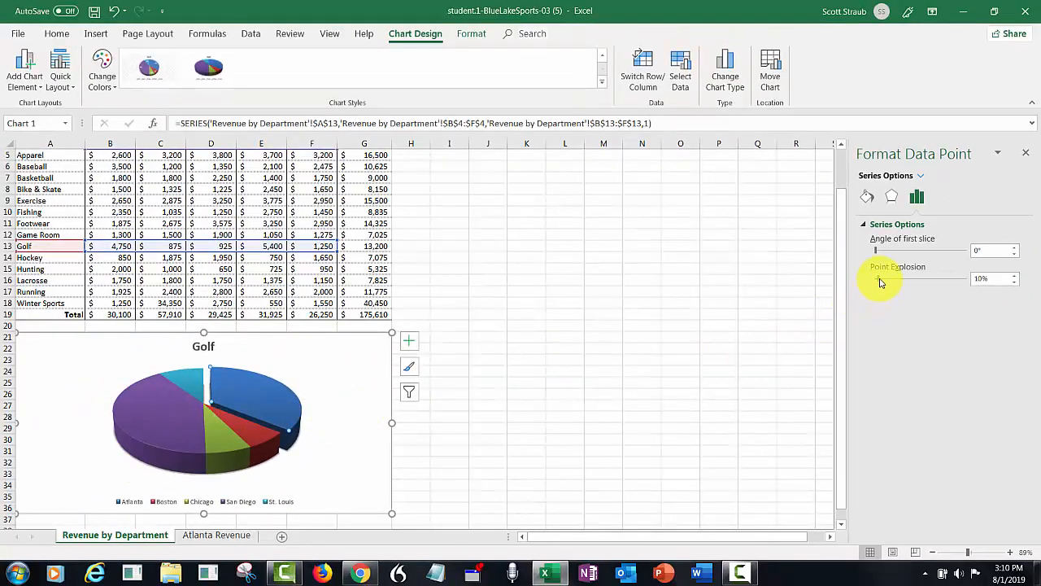
{"action": "left_click_drag", "start_coordinate": [815, 299], "coordinate": [831, 301]}
{"action": "left_click_drag", "start_coordinate": [893, 283], "coordinate": [877, 285]}
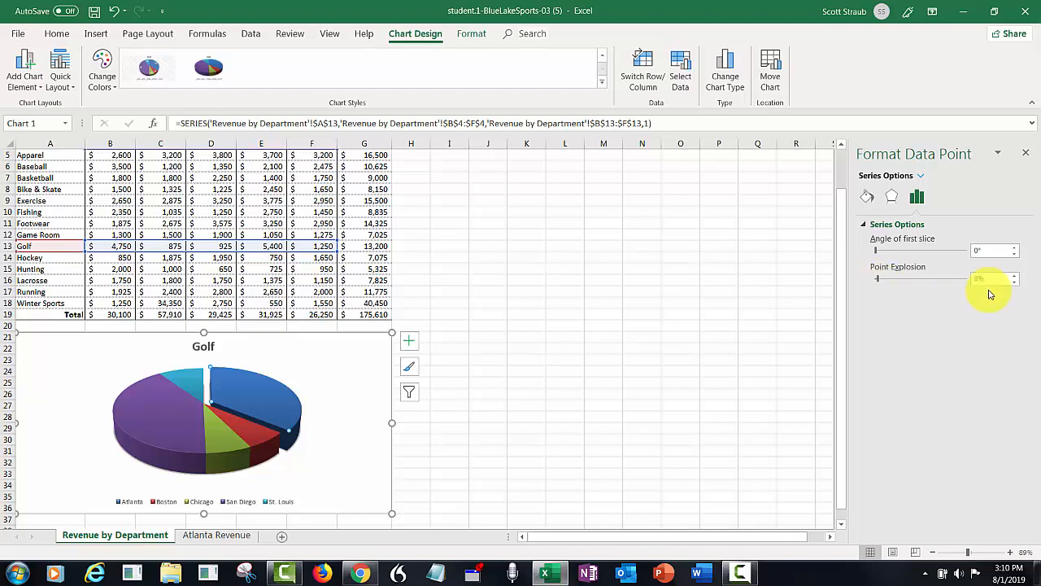
{"action": "left_click", "coordinate": [1016, 277]}
{"action": "left_click", "coordinate": [1016, 278]}
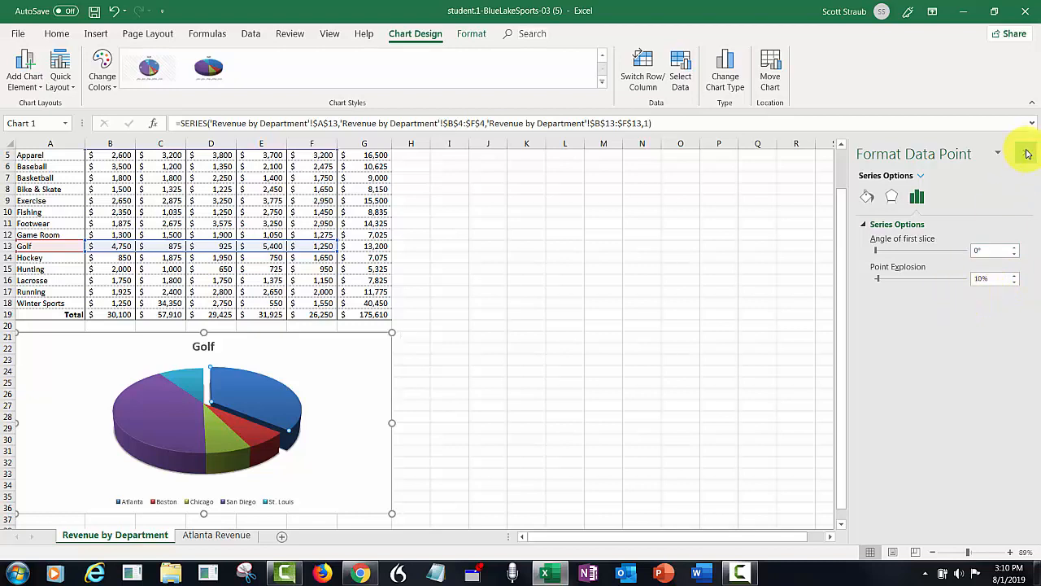
{"action": "left_click", "coordinate": [1027, 153]}
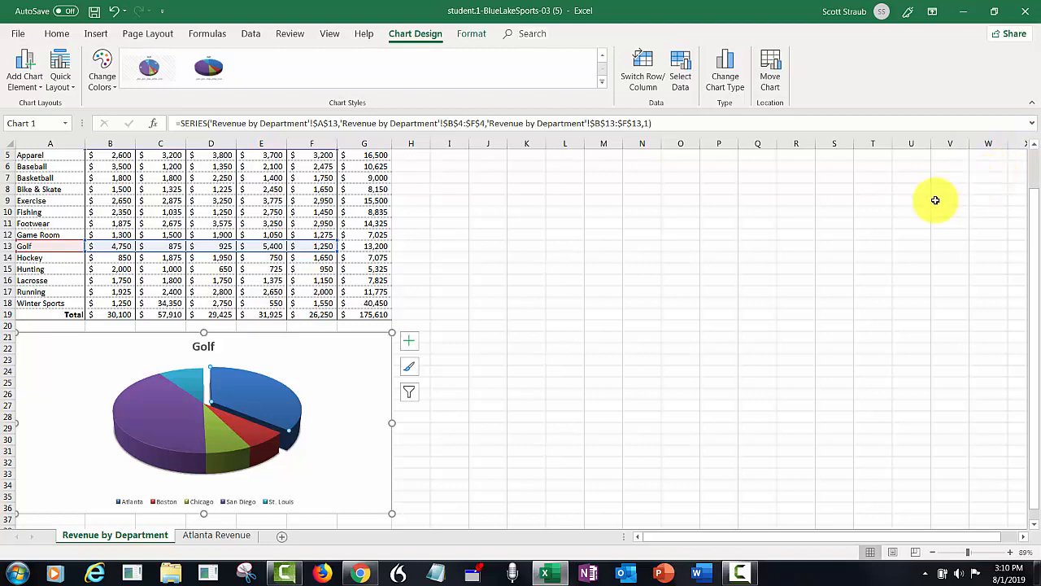
Add value data labels to the Golf pie slices and bring up the full Format Data Labels options.
{"action": "left_click", "coordinate": [345, 331]}
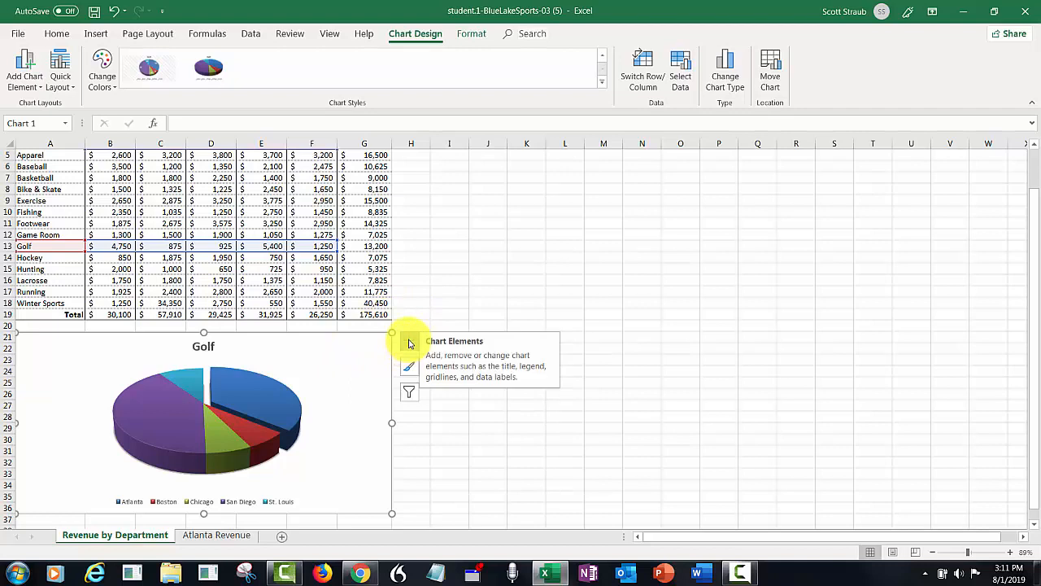
{"action": "left_click", "coordinate": [455, 284]}
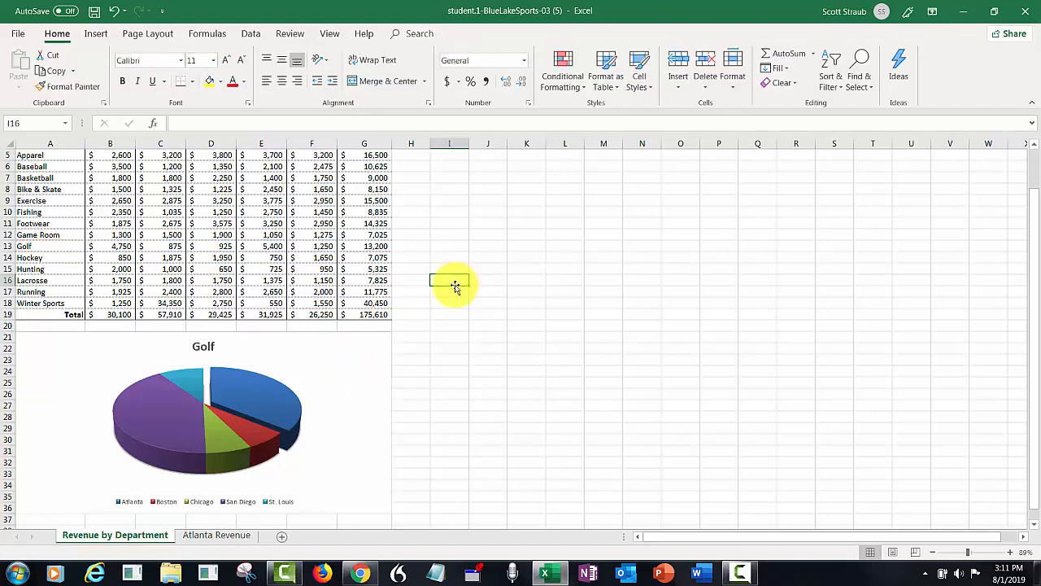
{"action": "left_click", "coordinate": [345, 332]}
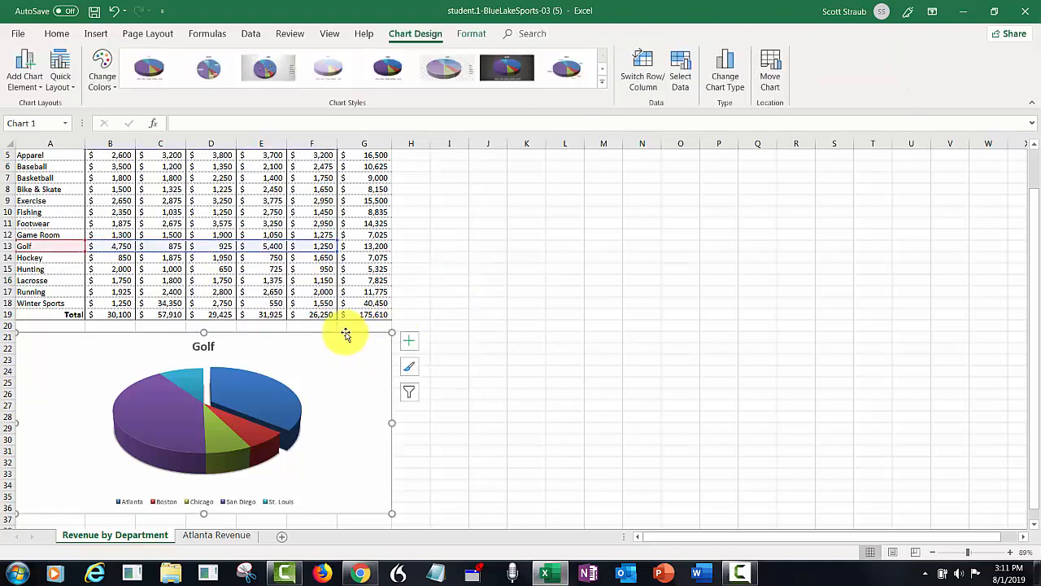
{"action": "left_click", "coordinate": [410, 342]}
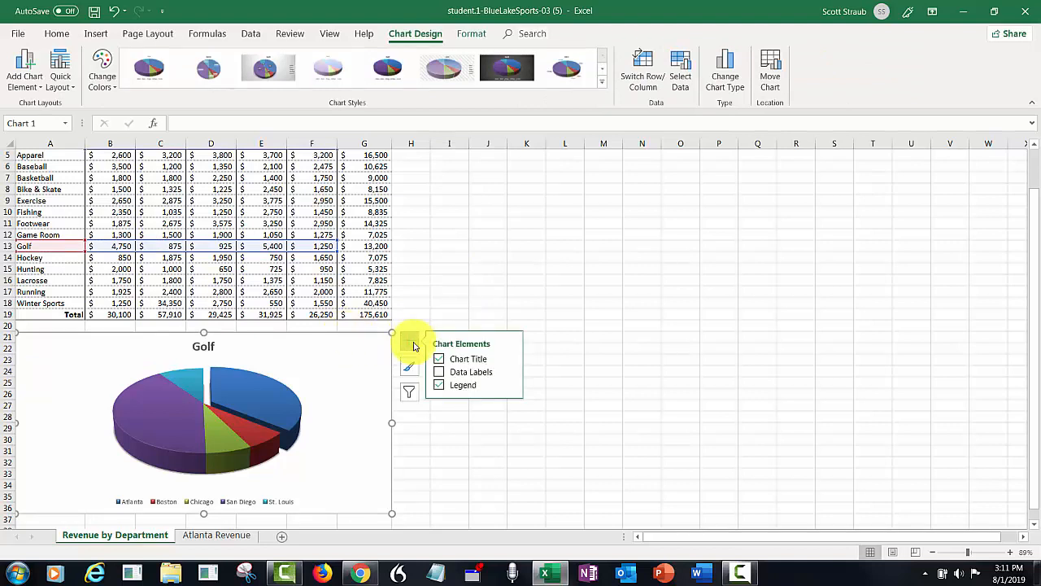
{"action": "left_click", "coordinate": [438, 373]}
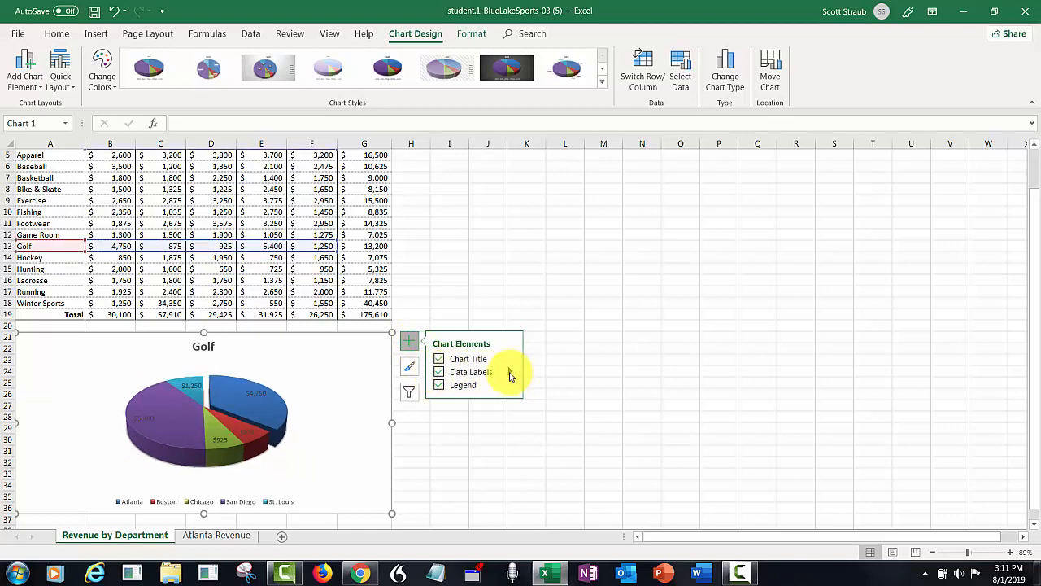
{"action": "left_click", "coordinate": [511, 373]}
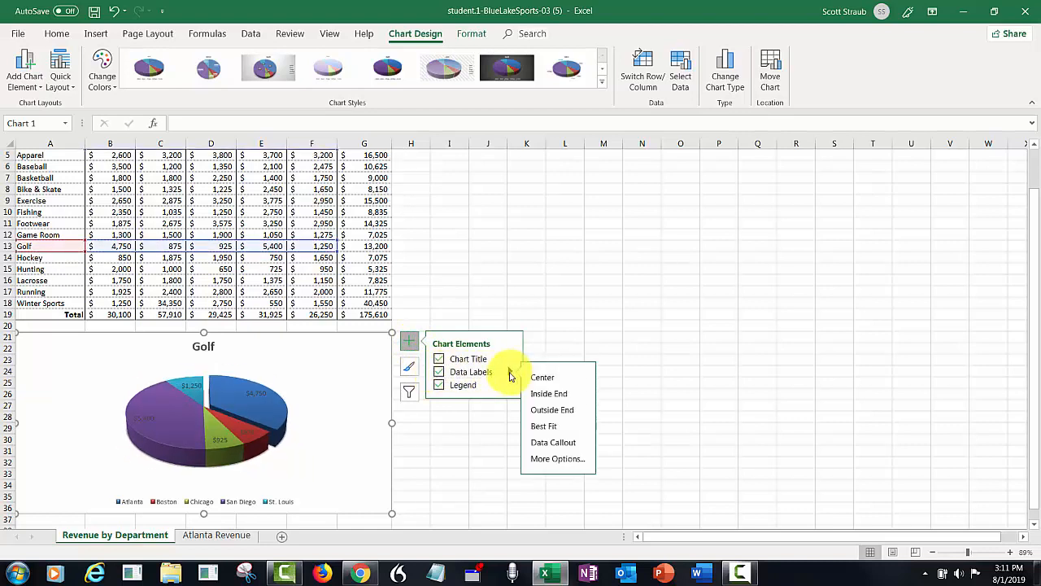
{"action": "left_click", "coordinate": [543, 460]}
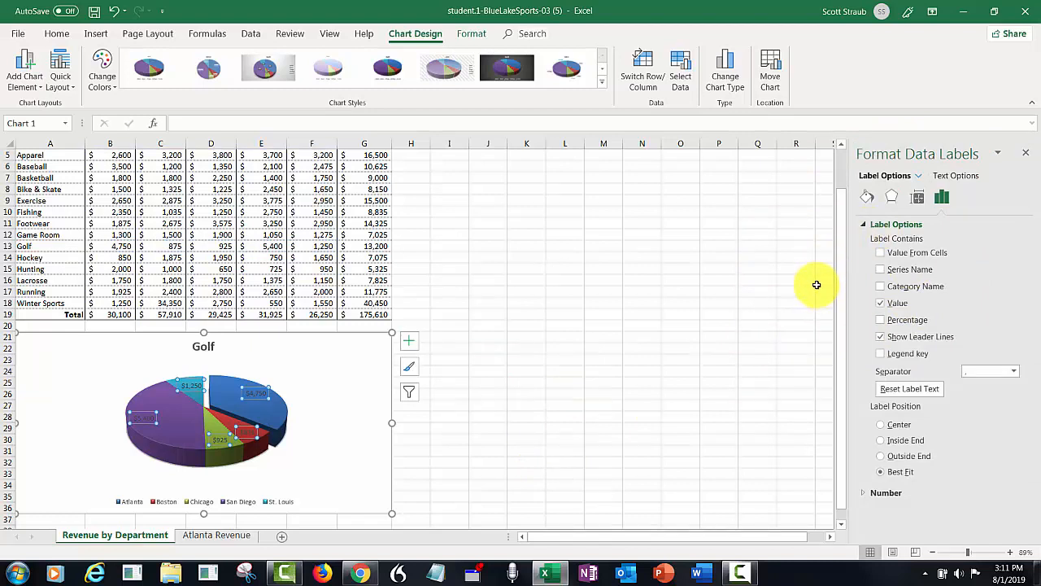
Show percentages instead of values in the data labels and zoom the sheet to 160%.
{"action": "left_click", "coordinate": [881, 321]}
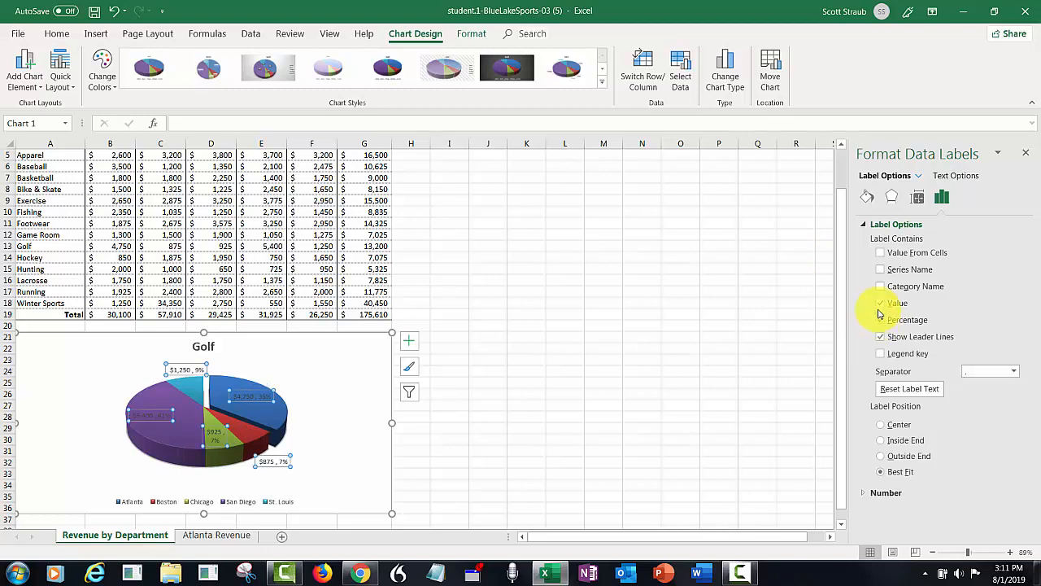
{"action": "left_click", "coordinate": [880, 303]}
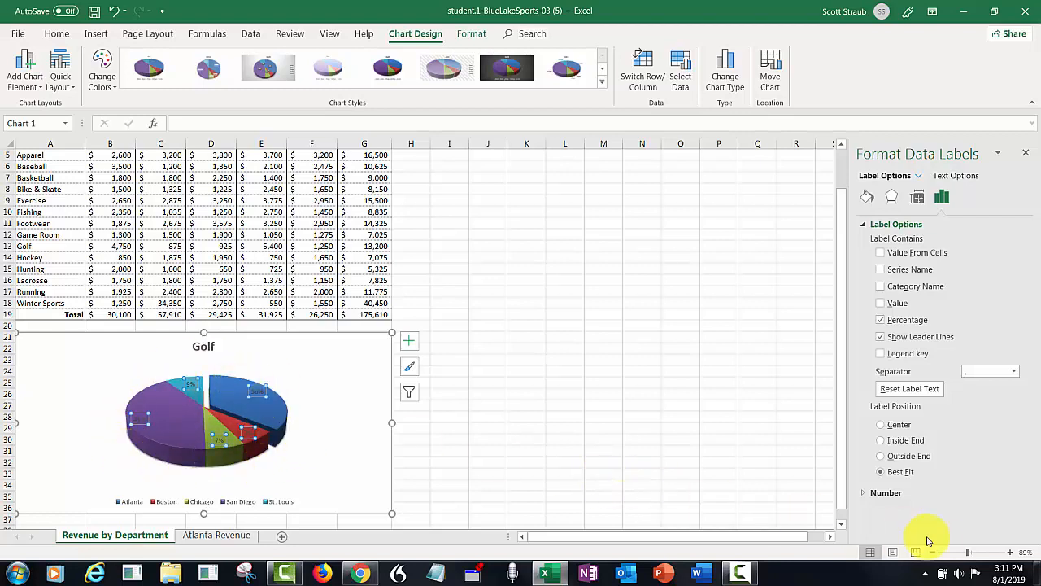
{"action": "left_click", "coordinate": [979, 552]}
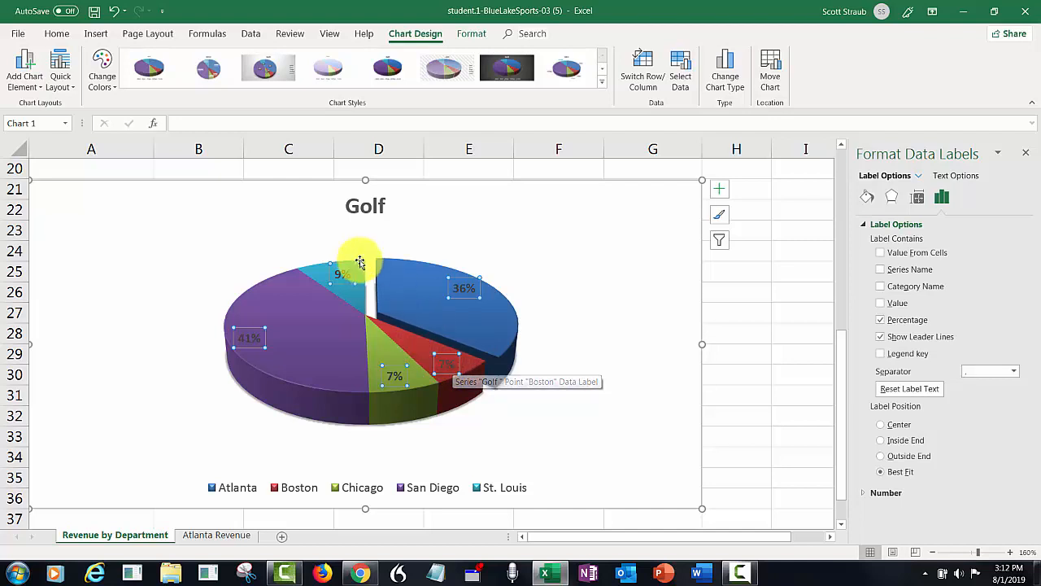
Set the pie chart's percentage labels to 12 point font.
{"action": "left_click", "coordinate": [57, 35]}
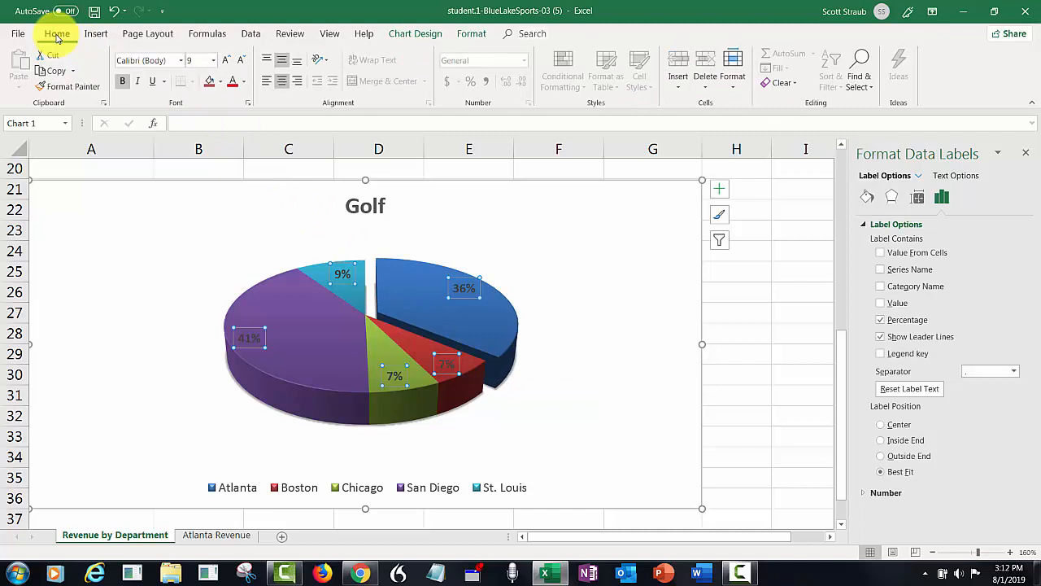
{"action": "left_click", "coordinate": [213, 62]}
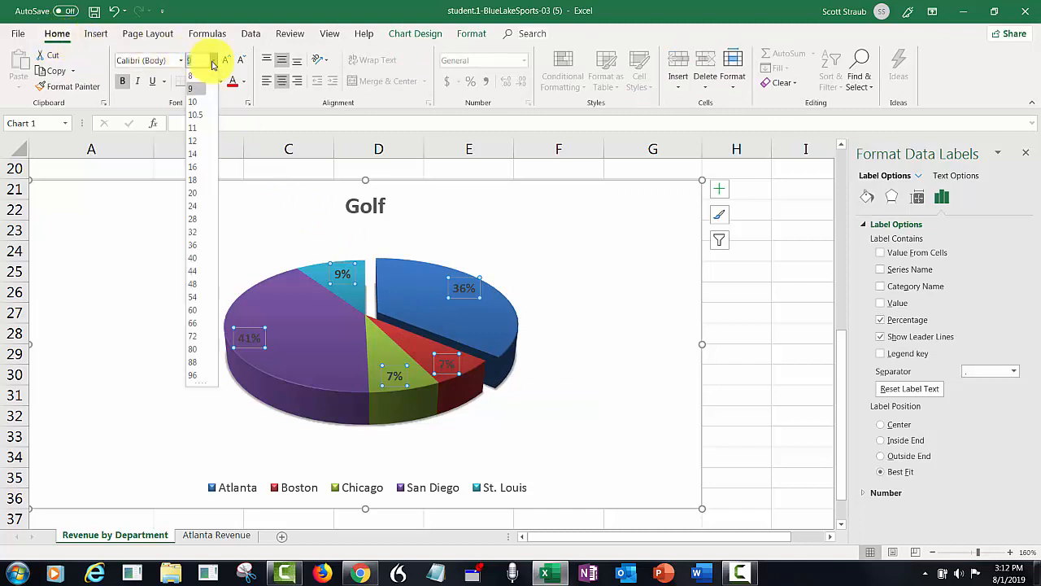
{"action": "left_click", "coordinate": [195, 141]}
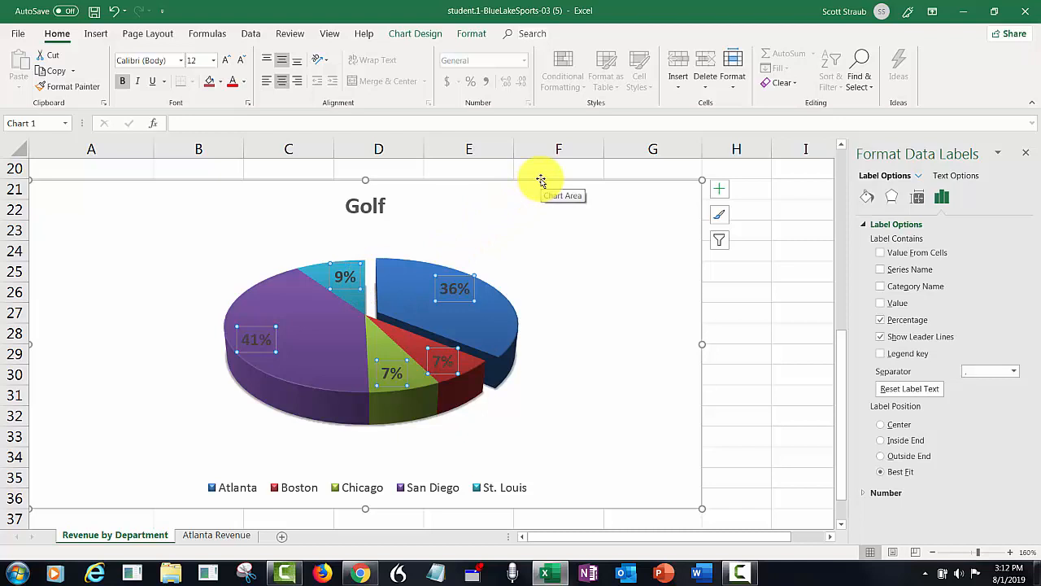
{"action": "left_click", "coordinate": [540, 179]}
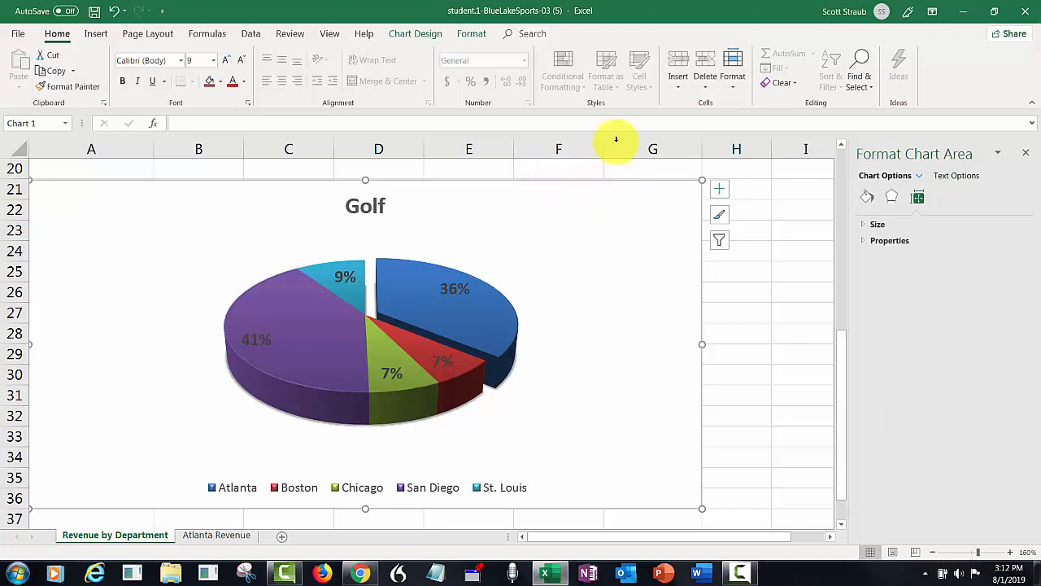
Outline the Golf chart in Purple, Accent 4, Darker 50% at 1 pt weight.
{"action": "left_click", "coordinate": [473, 35]}
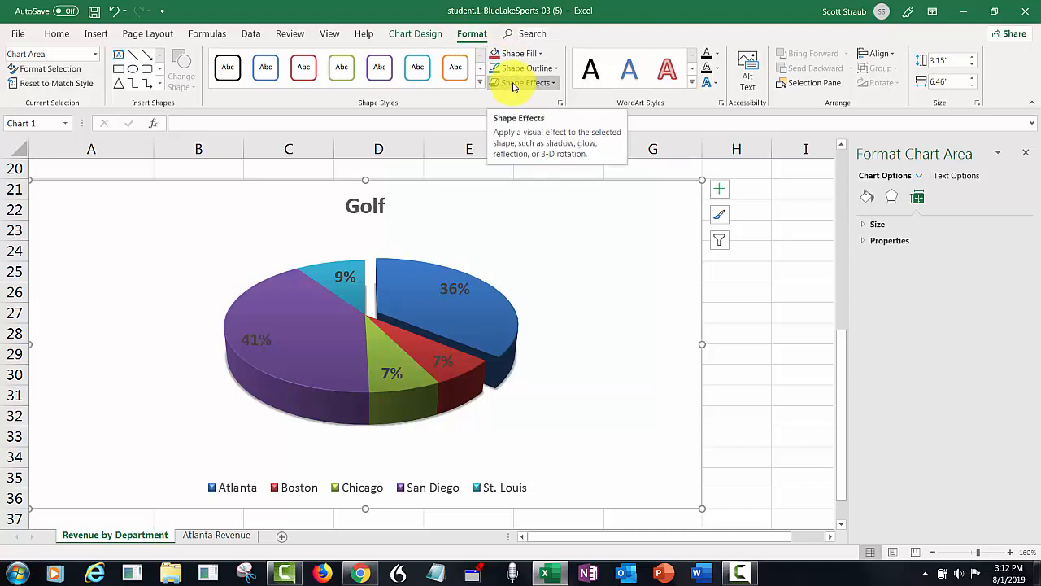
{"action": "left_click", "coordinate": [555, 69]}
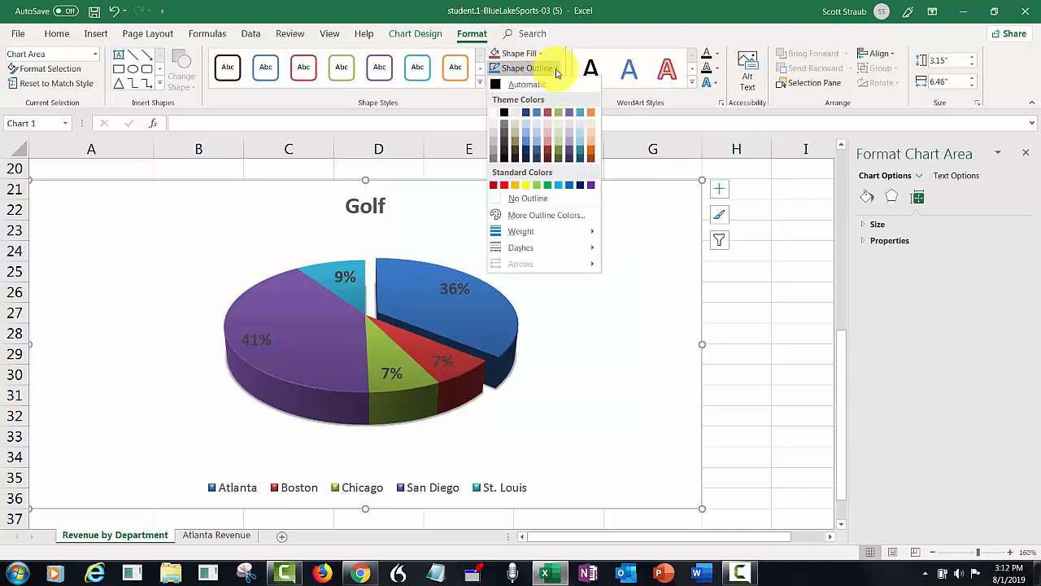
{"action": "left_click", "coordinate": [569, 161]}
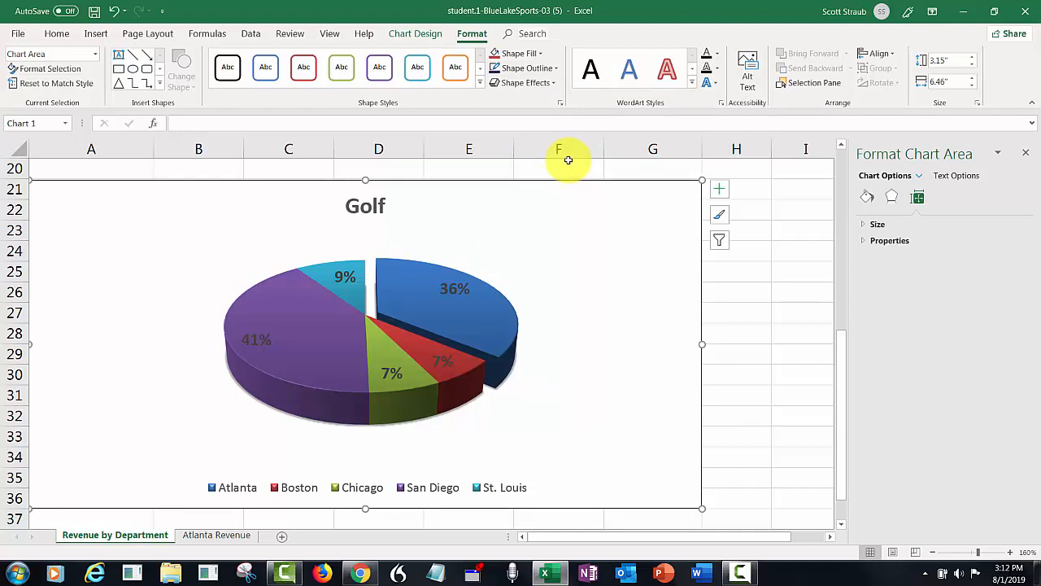
{"action": "left_click", "coordinate": [555, 68]}
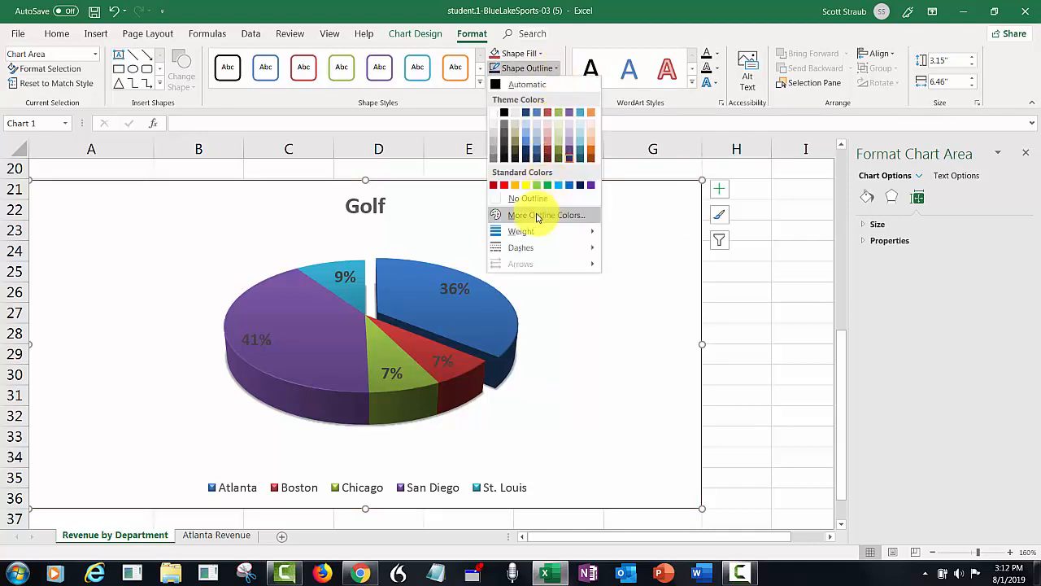
{"action": "mouse_move", "coordinate": [535, 232]}
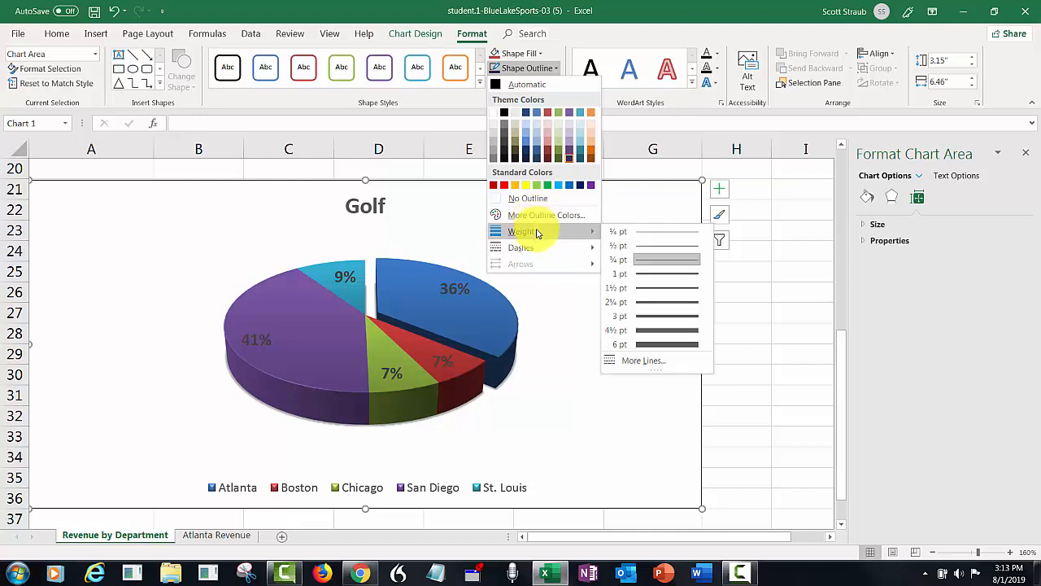
{"action": "left_click", "coordinate": [640, 278]}
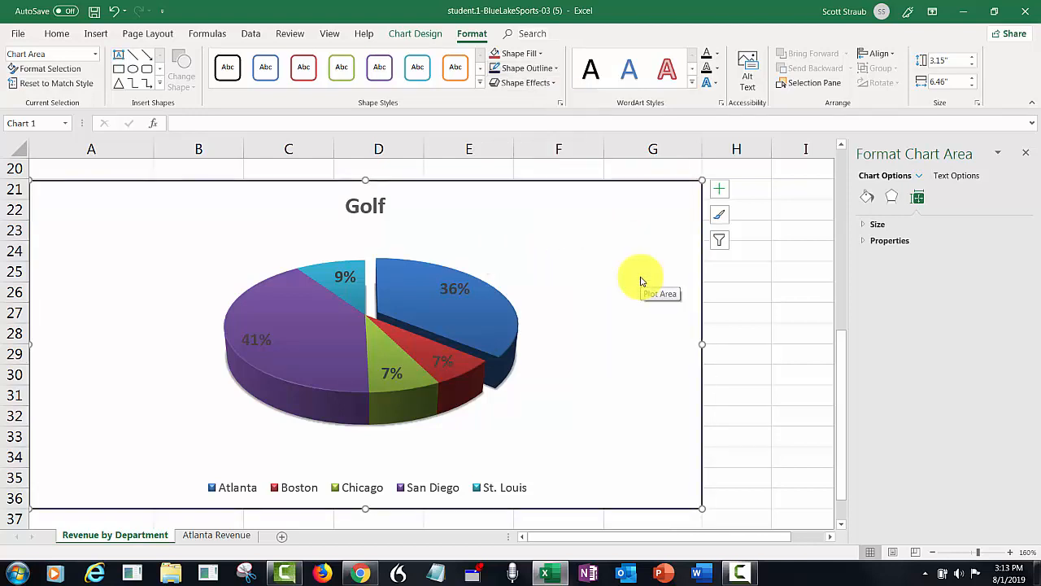
{"action": "left_click", "coordinate": [748, 295]}
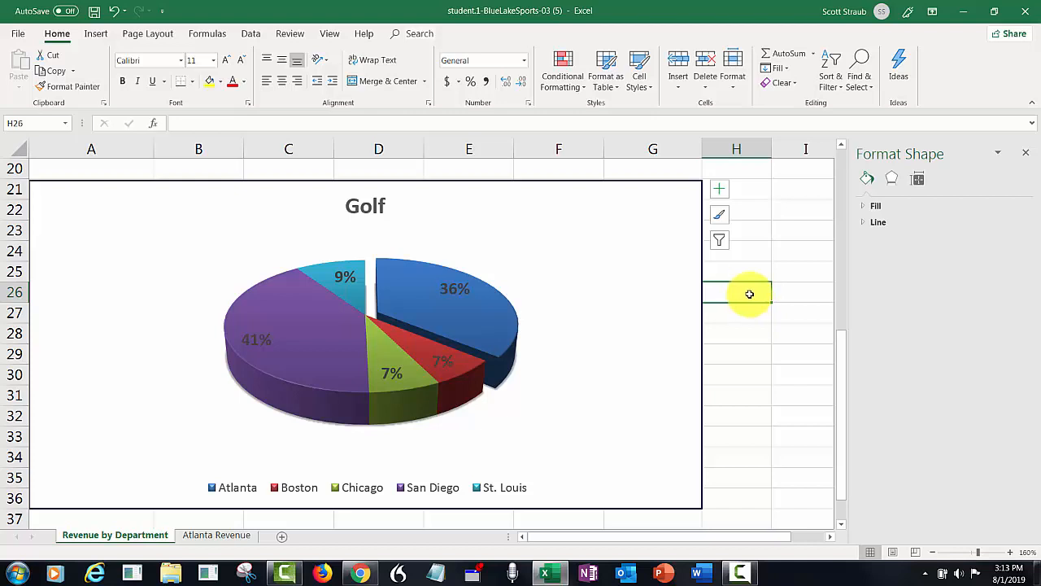
{"action": "mouse_move", "coordinate": [297, 399]}
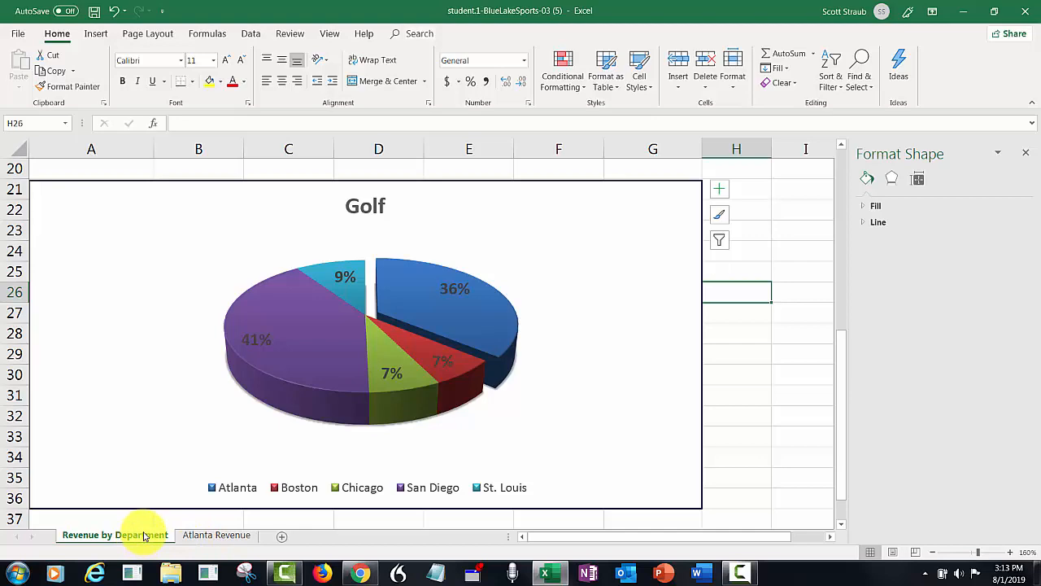
On the Atlanta Revenue sheet, select A4:E7 and bring up Quick Analysis for it.
{"action": "left_click", "coordinate": [218, 538]}
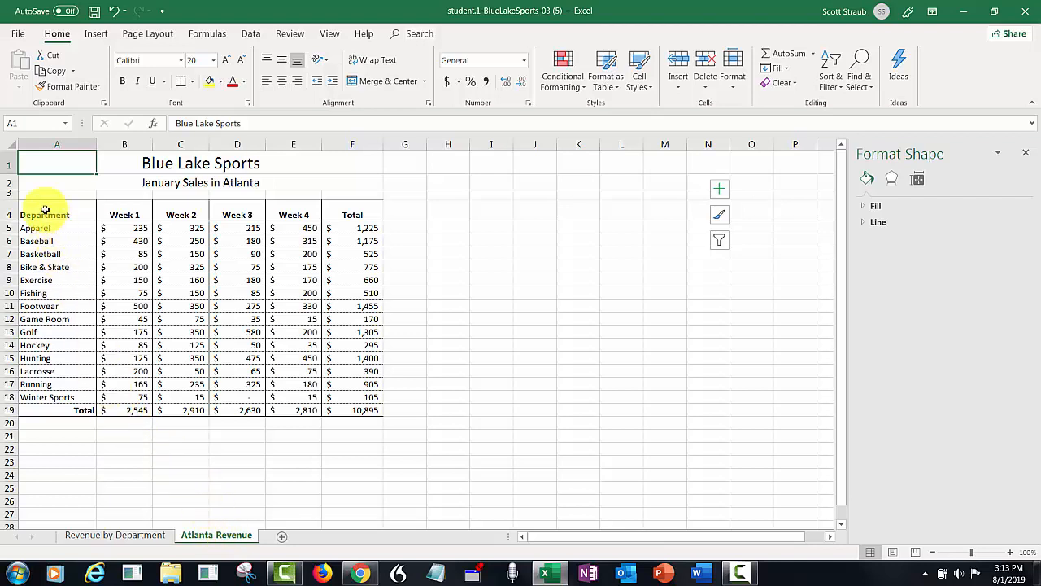
{"action": "left_click_drag", "start_coordinate": [44, 209], "coordinate": [294, 254]}
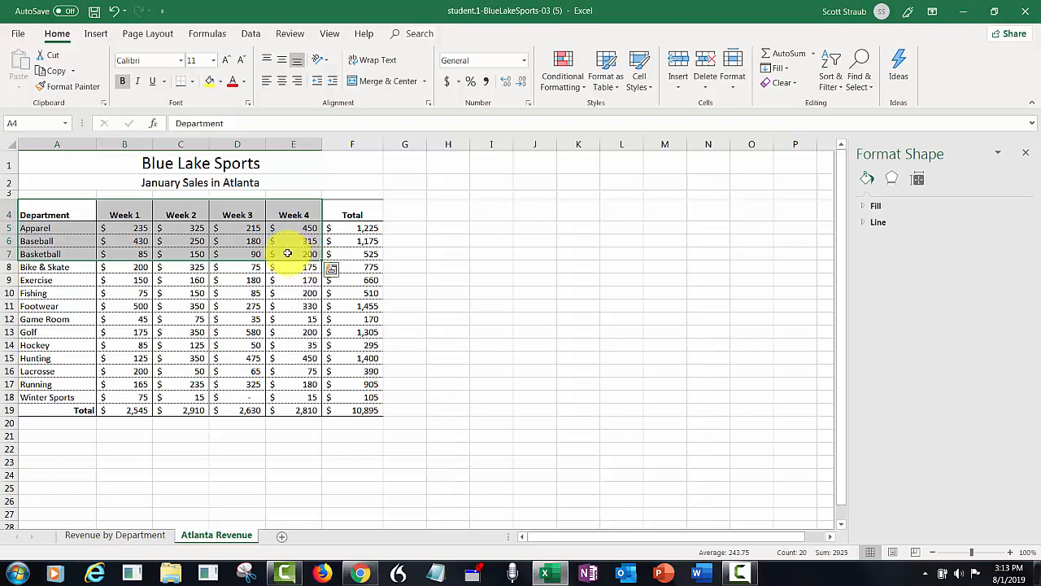
{"action": "right_click", "coordinate": [284, 250]}
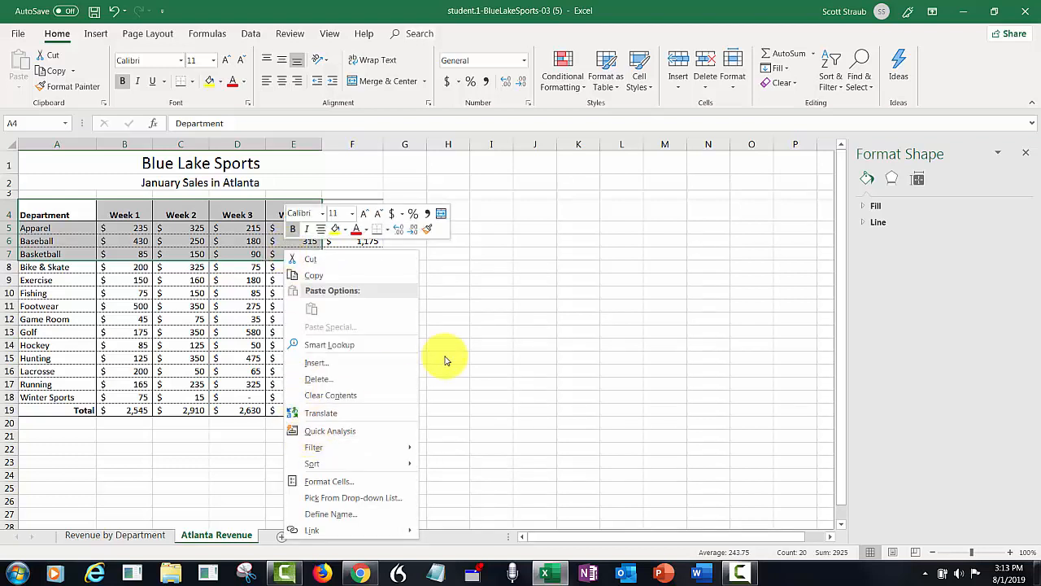
{"action": "key", "text": "Escape"}
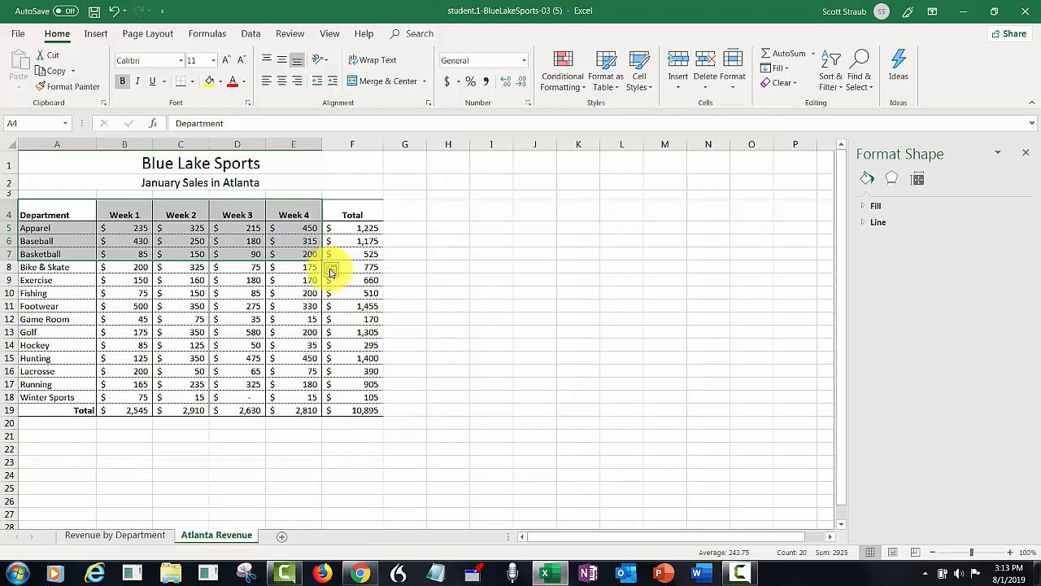
{"action": "left_click", "coordinate": [331, 271]}
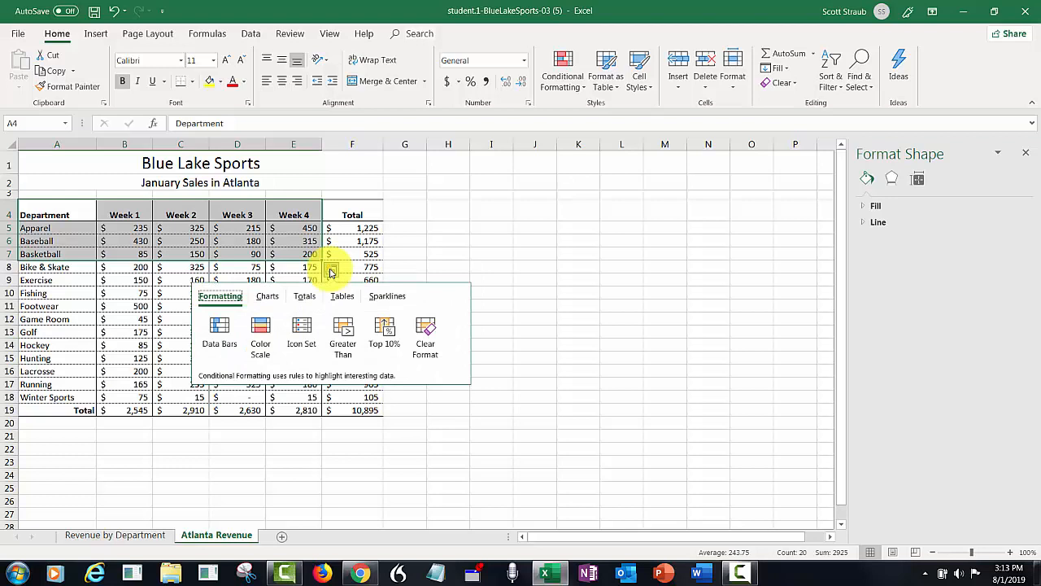
Insert a Line chart of Apparel, Baseball and Basketball sales for Weeks 1–4.
{"action": "left_click", "coordinate": [267, 299]}
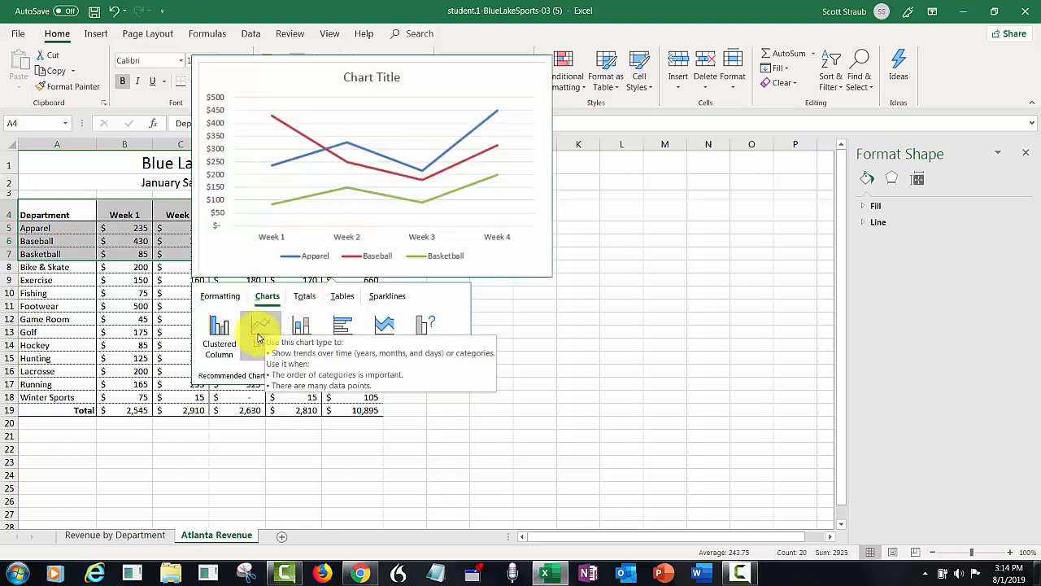
{"action": "left_click", "coordinate": [259, 337]}
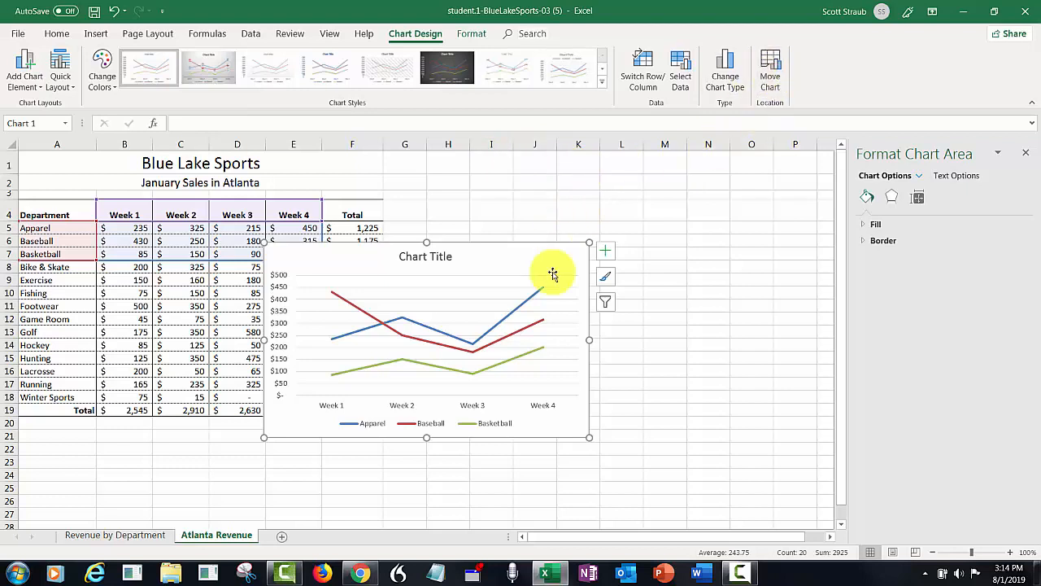
Move the line chart to a new chart sheet named 'Promo Depts'.
{"action": "left_click", "coordinate": [768, 78]}
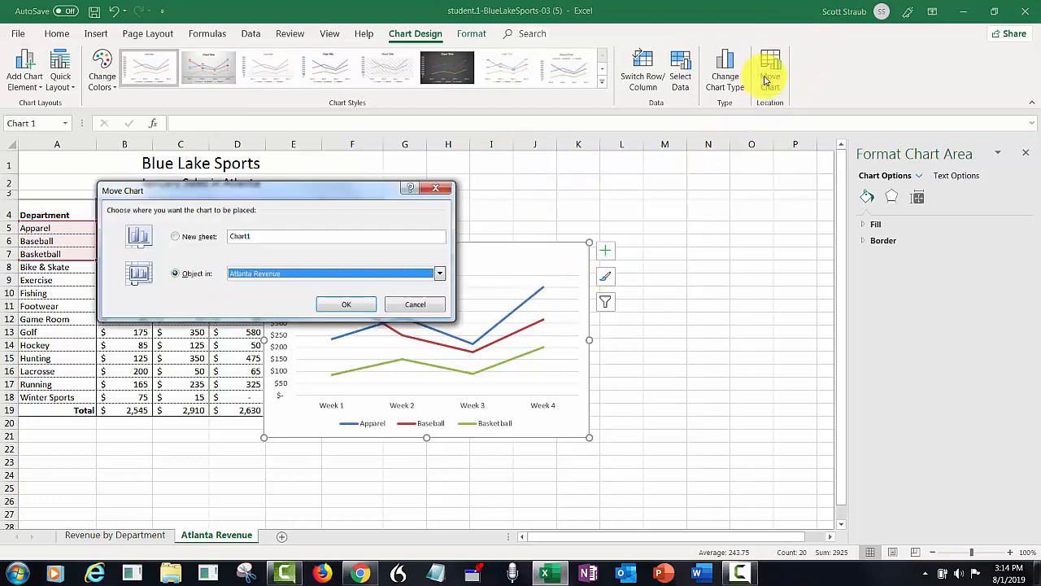
{"action": "left_click", "coordinate": [175, 236]}
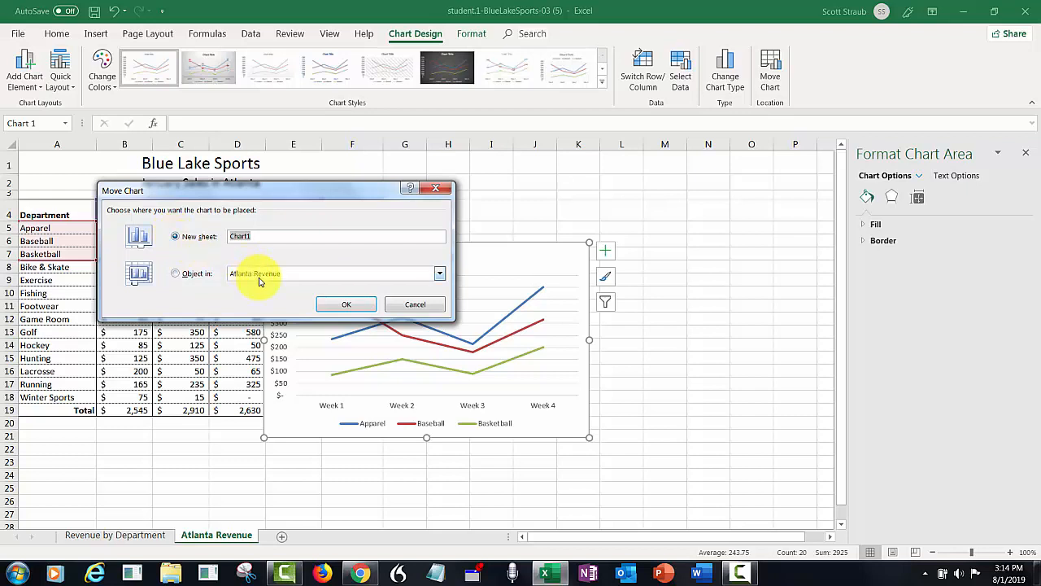
{"action": "type", "text": "Promo Depts"}
{"action": "left_click", "coordinate": [345, 302]}
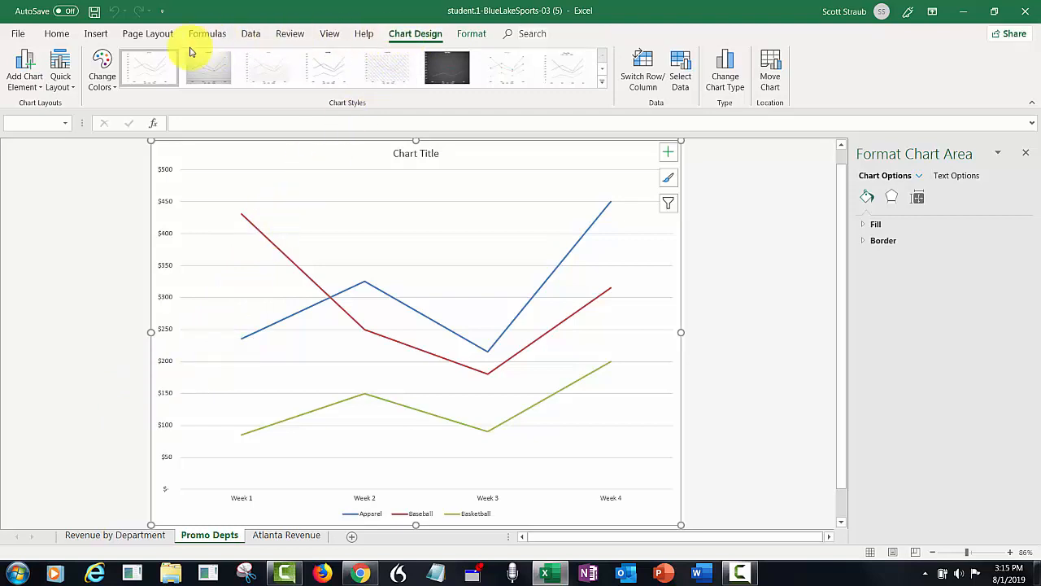
Apply Quick Layout 5 to add a data table and a vertical axis title.
{"action": "left_click", "coordinate": [60, 67]}
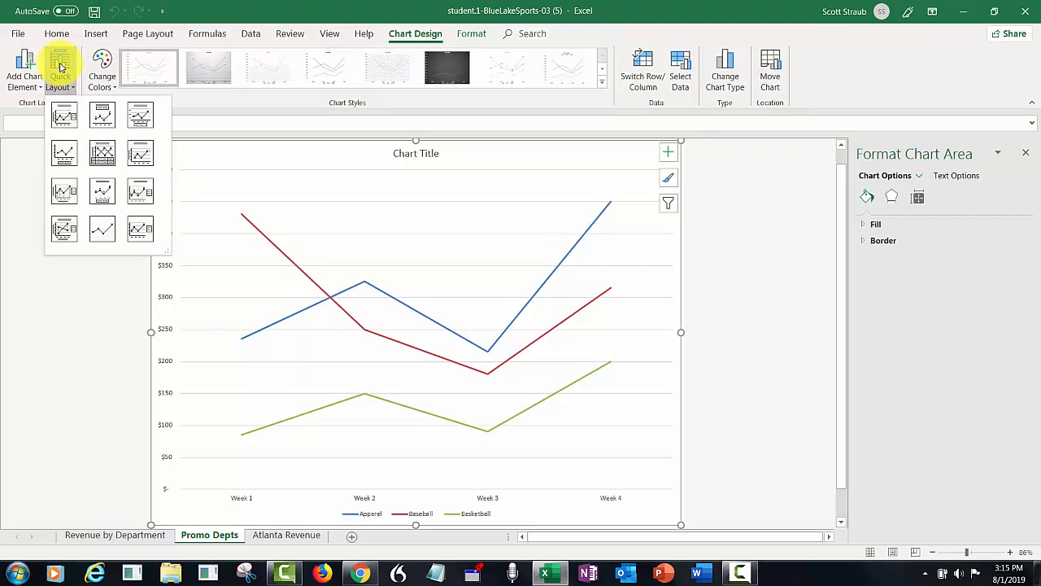
{"action": "left_click", "coordinate": [102, 157]}
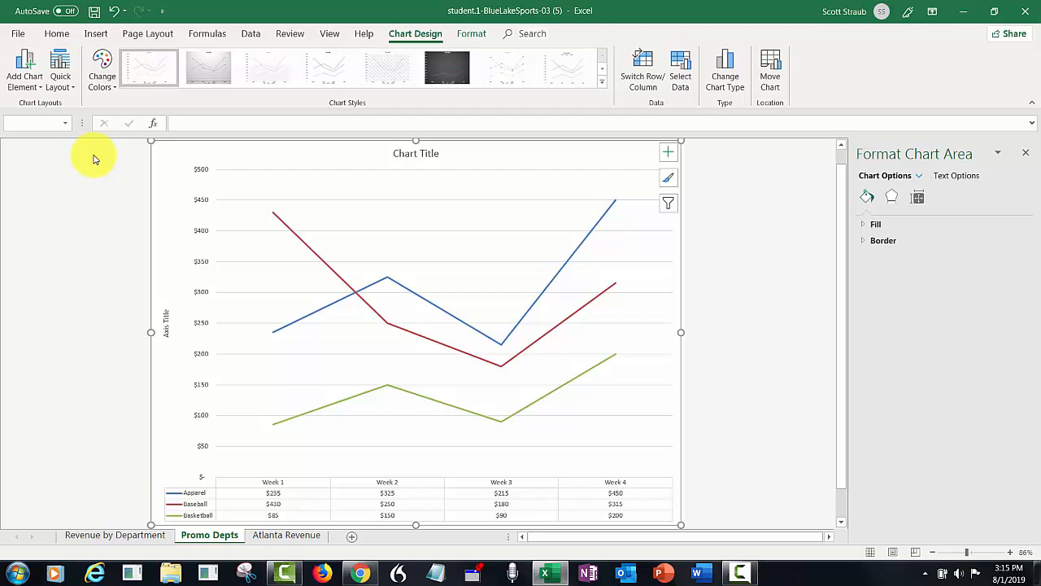
{"action": "left_click", "coordinate": [725, 70]}
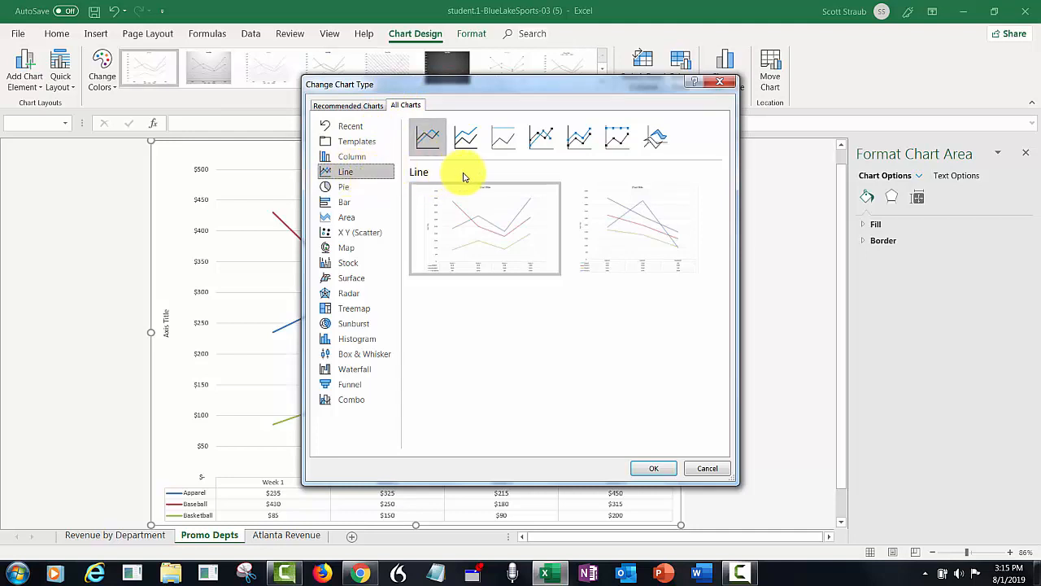
Change the chart type to Line with Markers.
{"action": "left_click", "coordinate": [542, 146]}
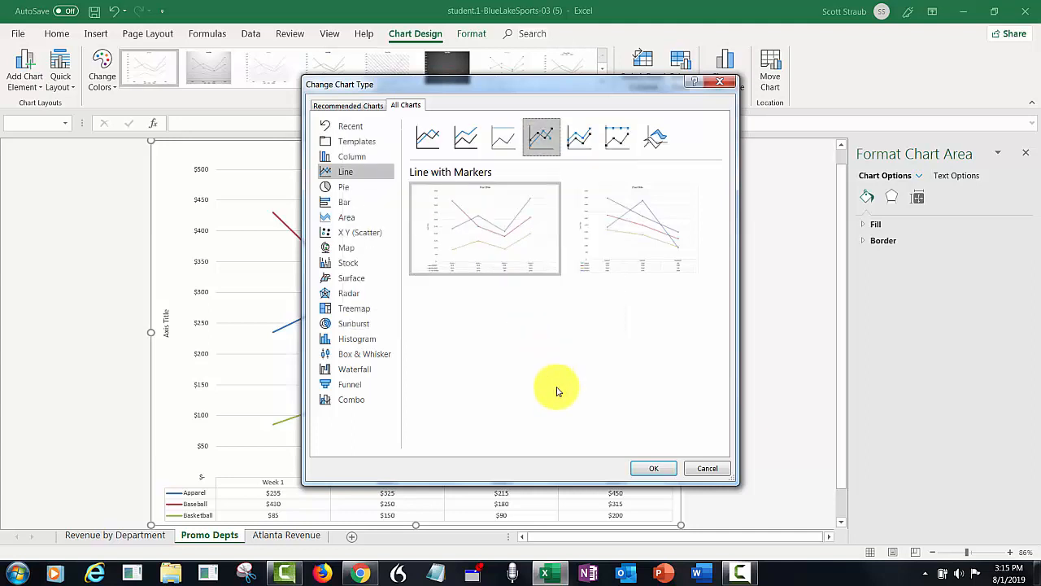
{"action": "left_click", "coordinate": [642, 475]}
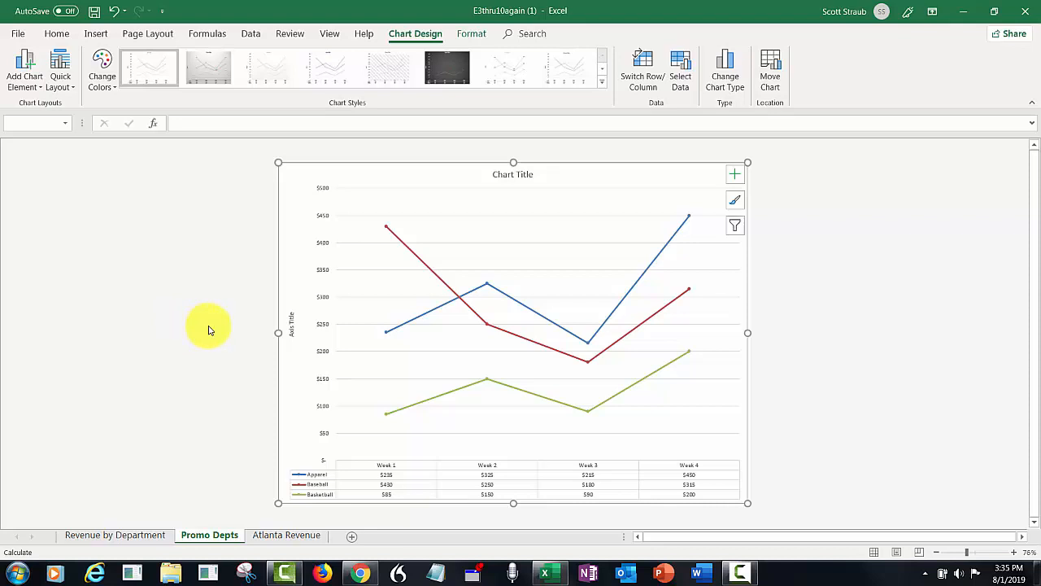
Retitle the chart 'Special Promotion Departments'.
{"action": "left_click", "coordinate": [506, 175]}
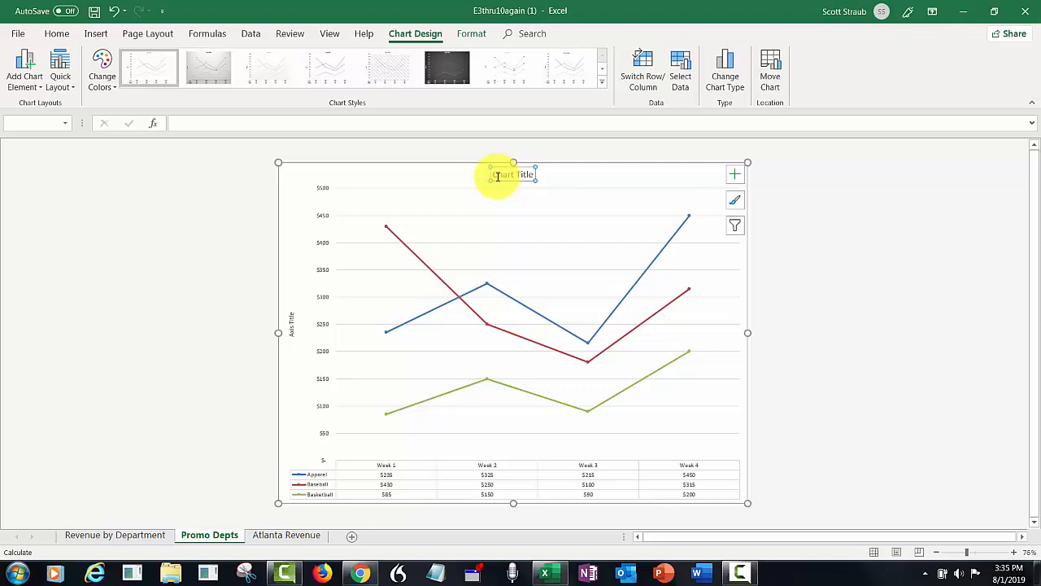
{"action": "type", "text": "Special"}
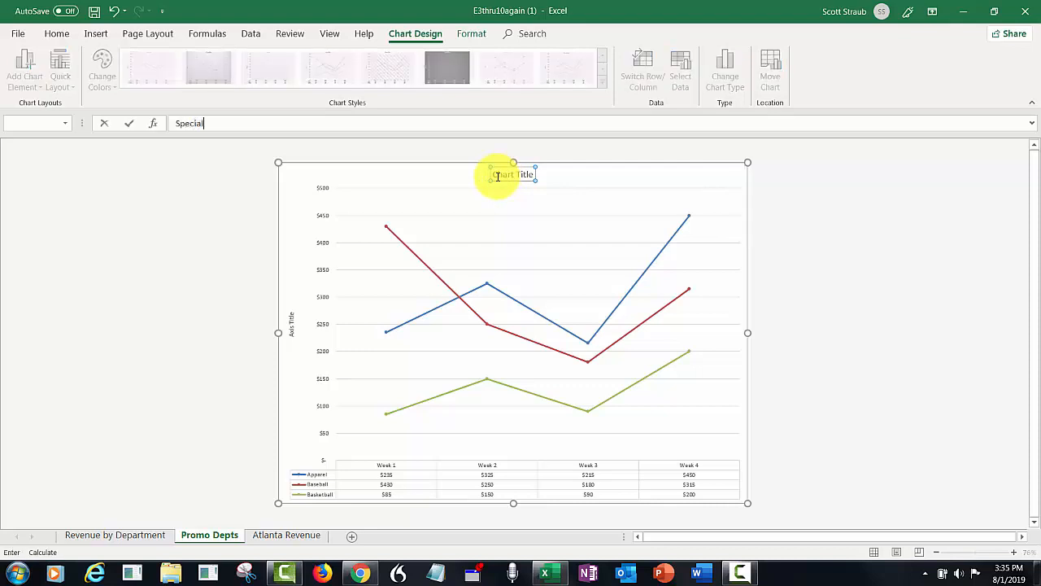
{"action": "type", "text": " Promotion"}
{"action": "key", "text": "BackSpace"}
{"action": "key", "text": "BackSpace"}
{"action": "key", "text": "BackSpace"}
{"action": "key", "text": "BackSpace"}
{"action": "type", "text": "tion"}
{"action": "type", "text": "Departments"}
{"action": "key", "text": "Return"}
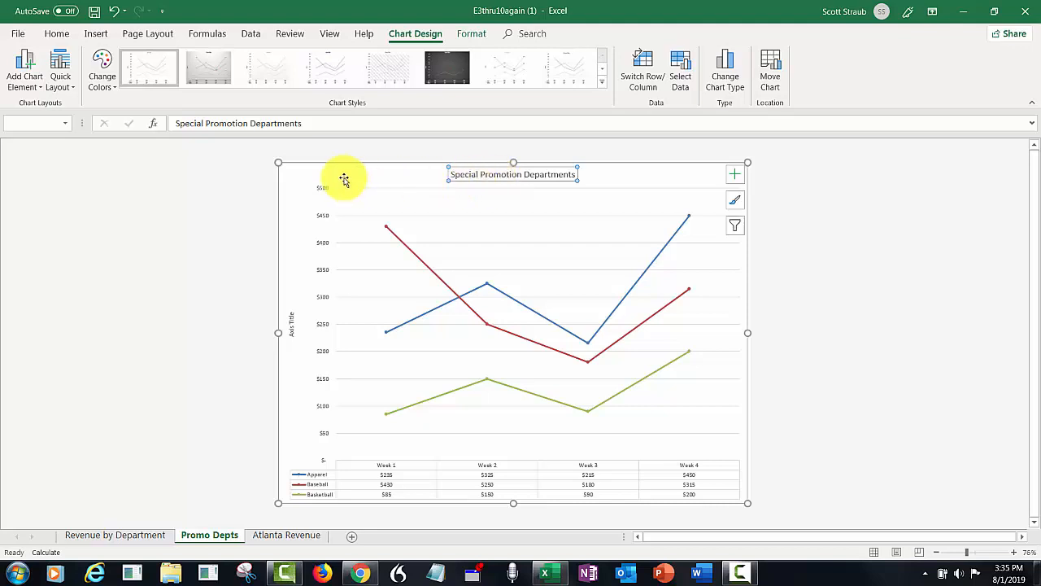
Rename the vertical axis title to 'Dollar Sales'.
{"action": "left_click", "coordinate": [291, 324]}
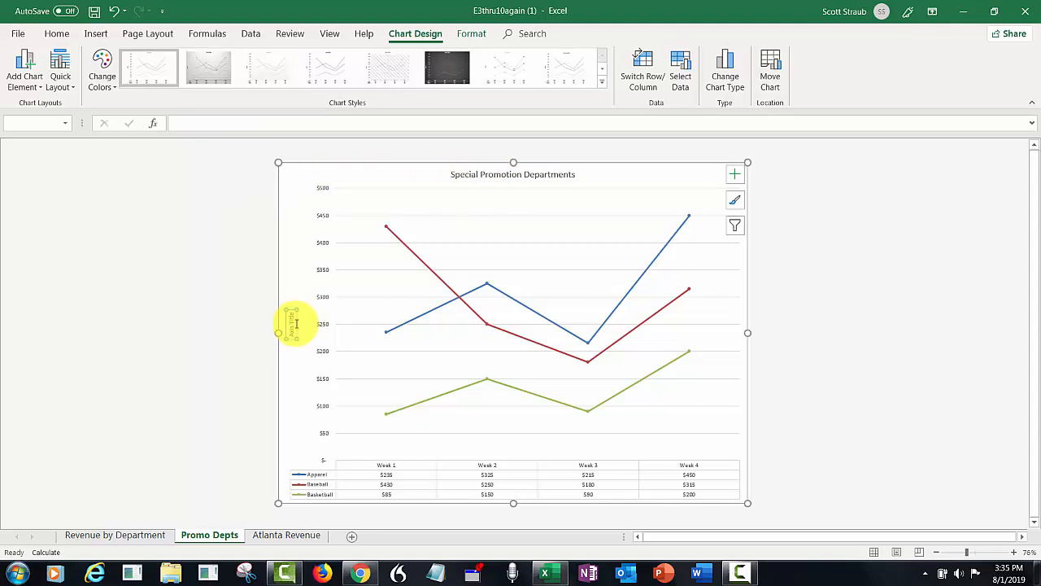
{"action": "type", "text": "Doll"}
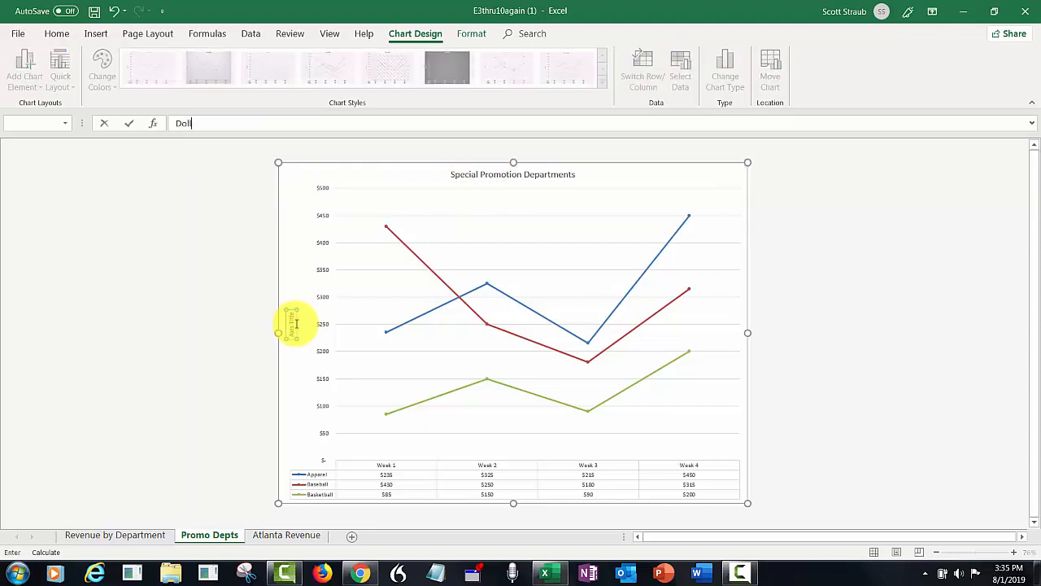
{"action": "type", "text": "ar Sales"}
{"action": "key", "text": "Return"}
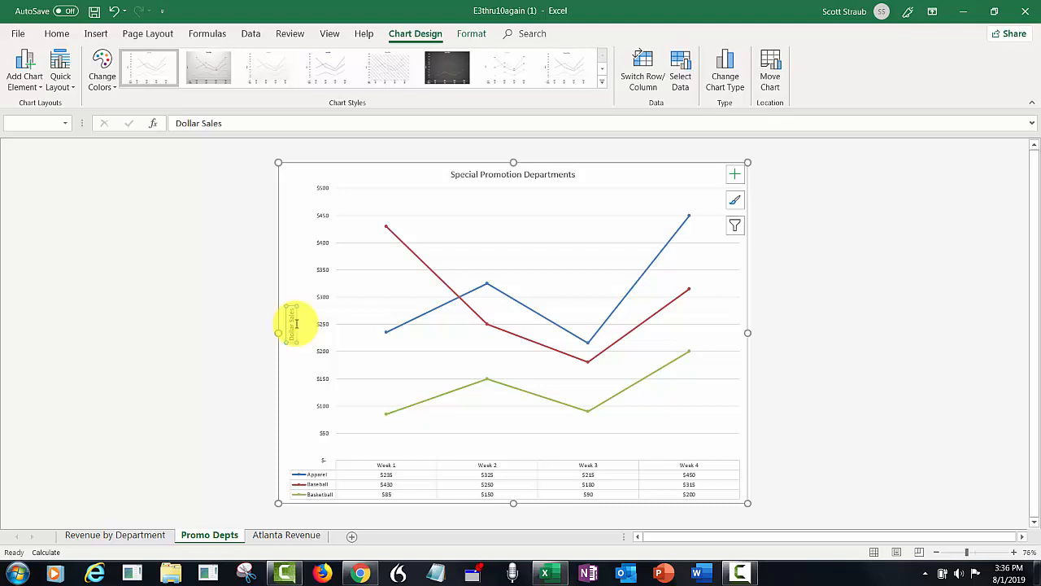
Select Series 'Apparel' from the Format tab's Chart Elements list.
{"action": "left_click", "coordinate": [470, 36]}
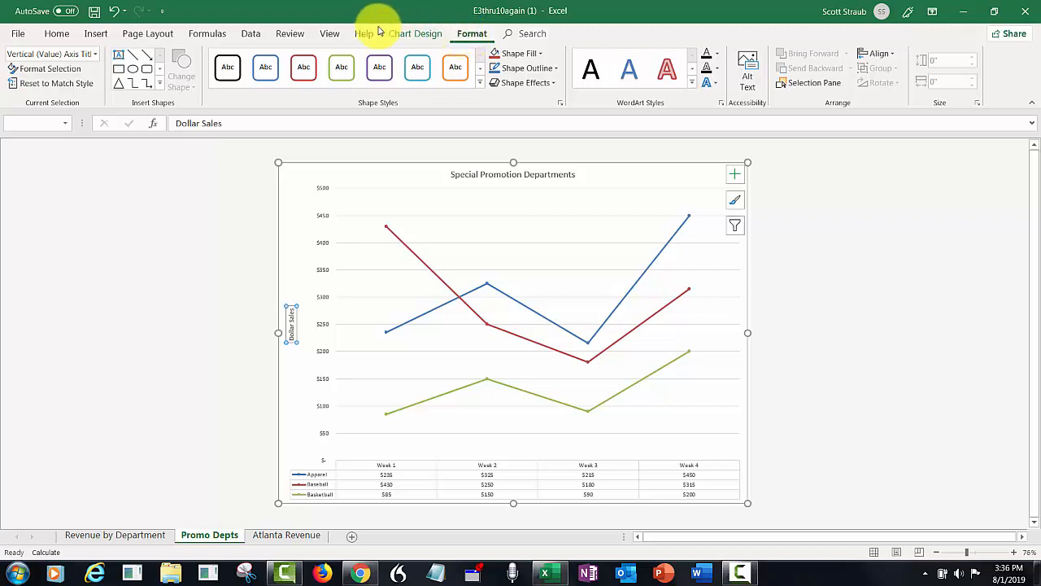
{"action": "left_click", "coordinate": [95, 54]}
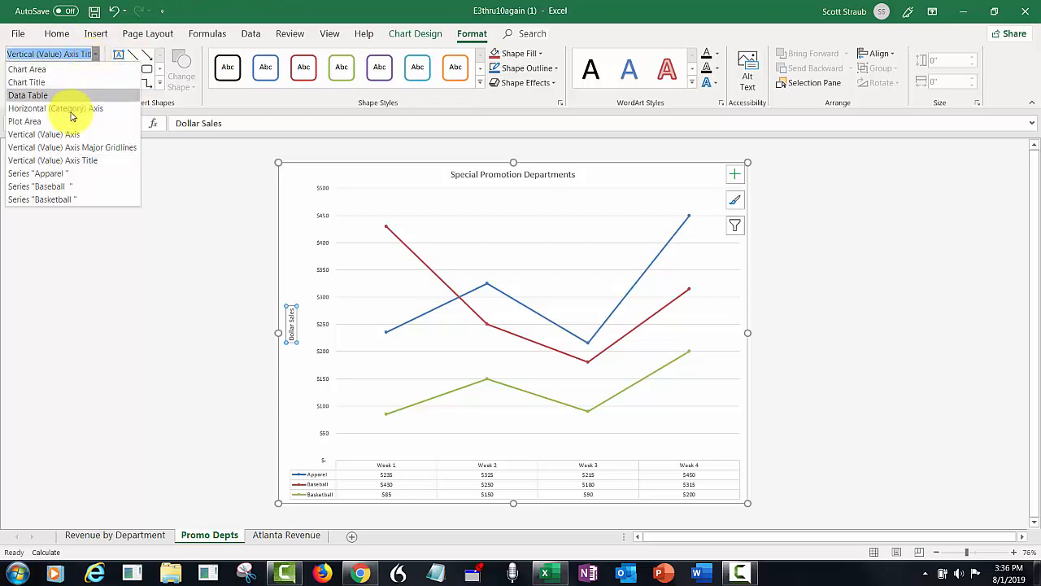
{"action": "left_click", "coordinate": [48, 173]}
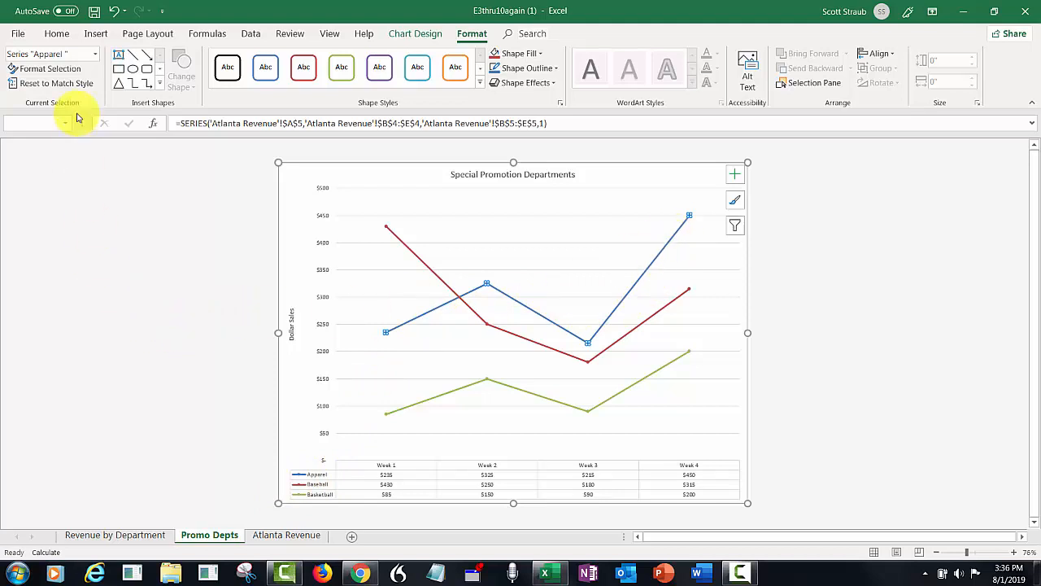
Switch the Apparel line to built-in markers and enlarge the marker size.
{"action": "left_click", "coordinate": [49, 68]}
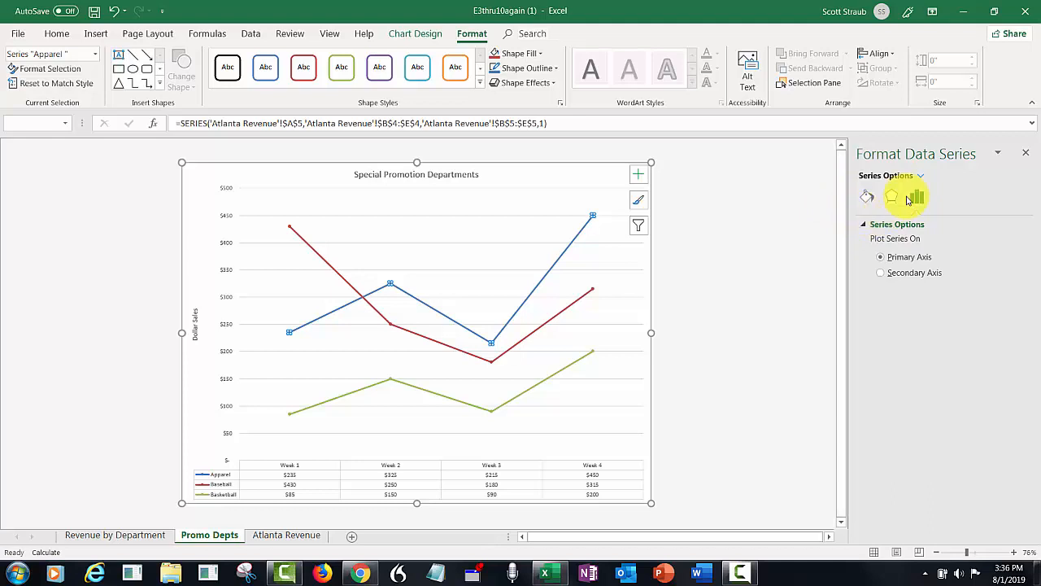
{"action": "left_click", "coordinate": [866, 197]}
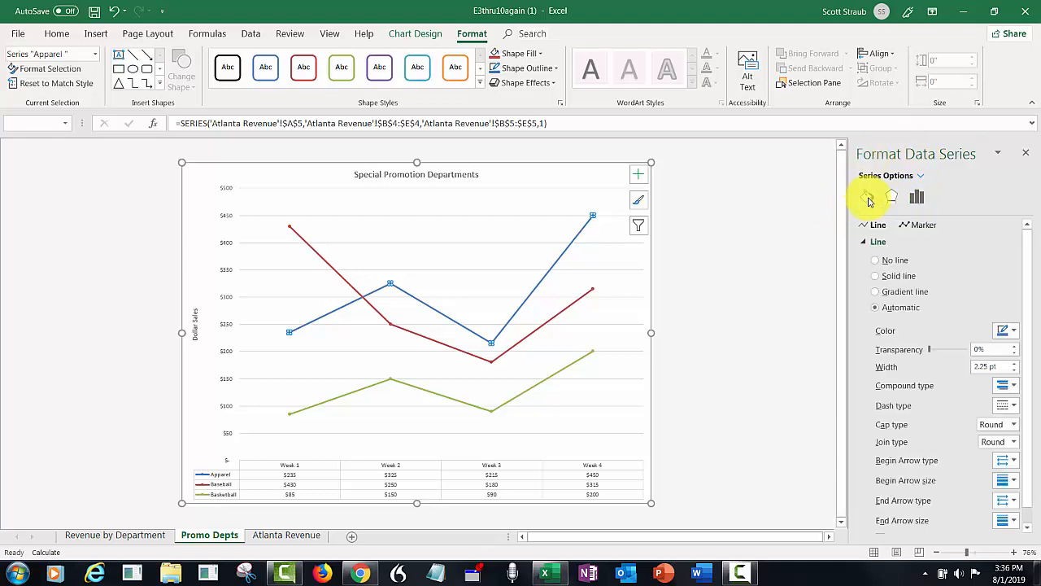
{"action": "left_click", "coordinate": [976, 553]}
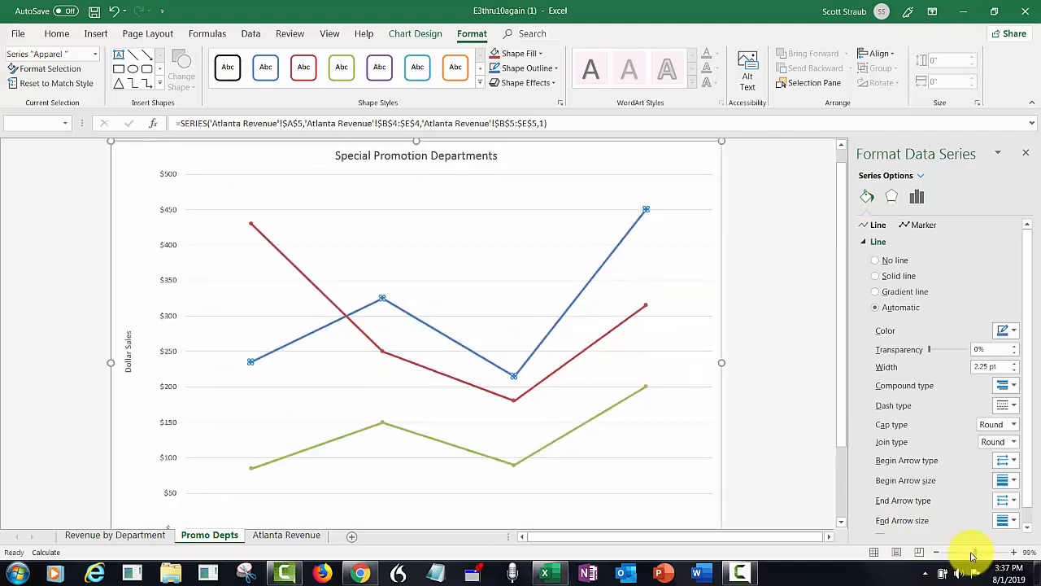
{"action": "left_click_drag", "start_coordinate": [977, 554], "coordinate": [970, 554]}
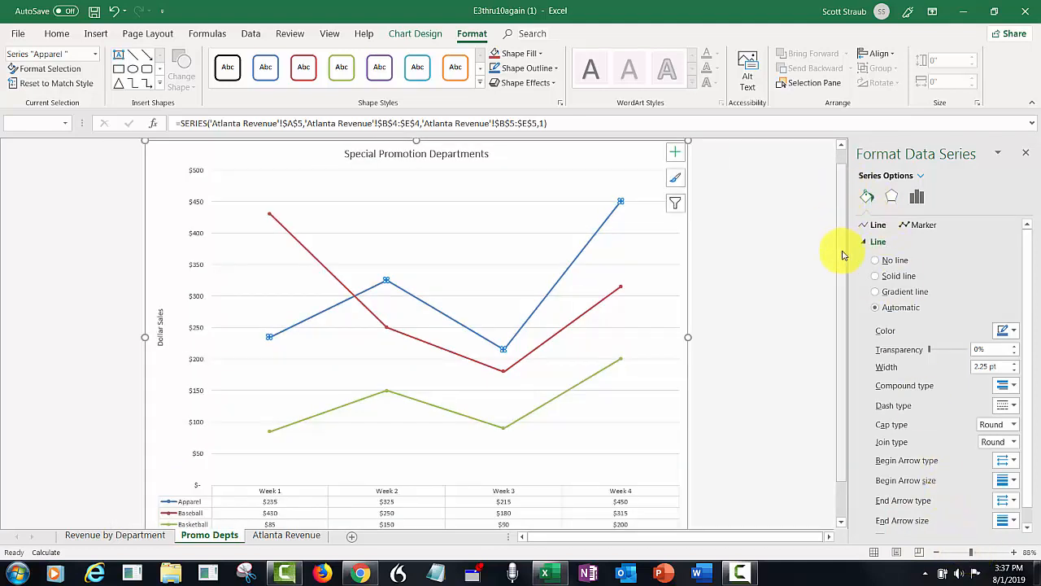
{"action": "left_click", "coordinate": [920, 225]}
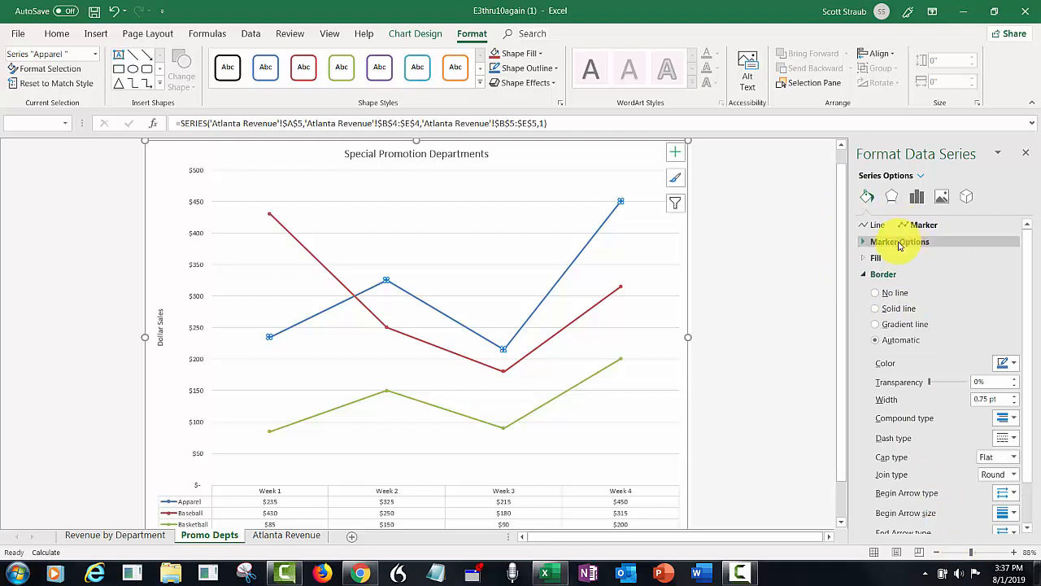
{"action": "left_click", "coordinate": [900, 242]}
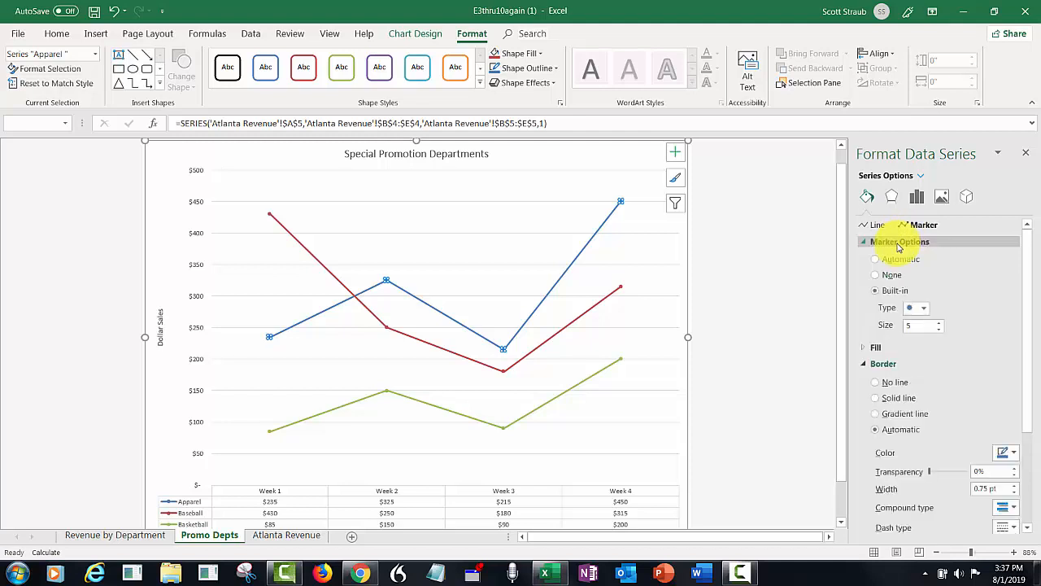
{"action": "left_click", "coordinate": [875, 292]}
{"action": "left_click", "coordinate": [940, 322]}
{"action": "left_click", "coordinate": [939, 322]}
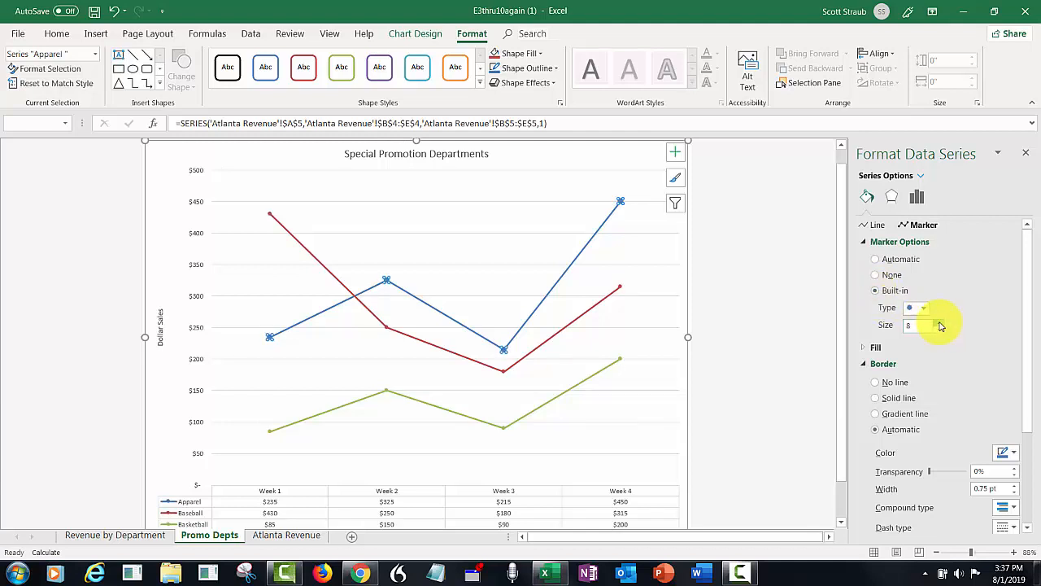
{"action": "left_click", "coordinate": [940, 322]}
{"action": "left_click", "coordinate": [940, 322]}
{"action": "left_click", "coordinate": [939, 322]}
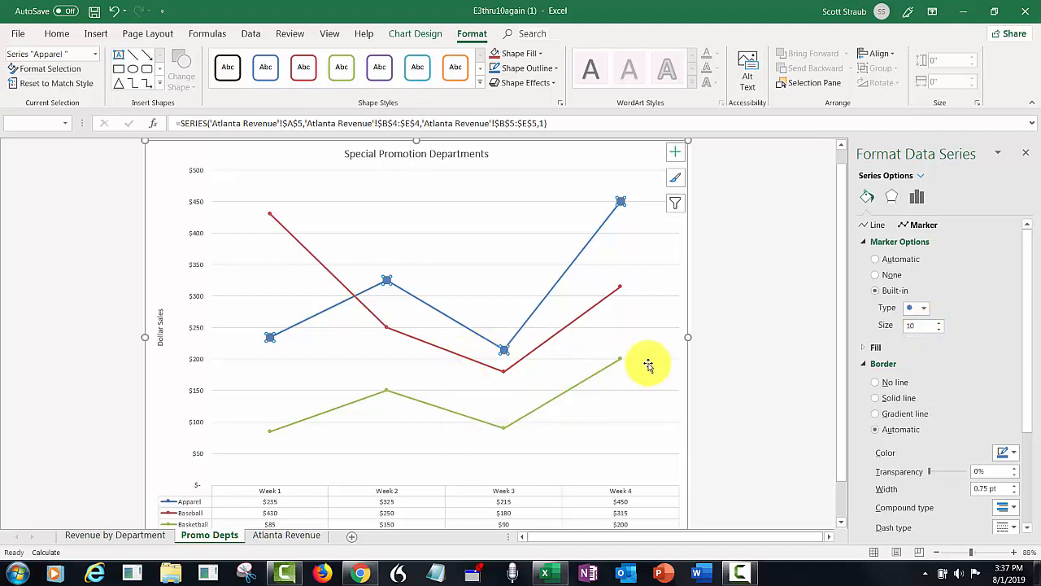
Raise the Baseball series marker size to 10.
{"action": "left_click", "coordinate": [921, 180]}
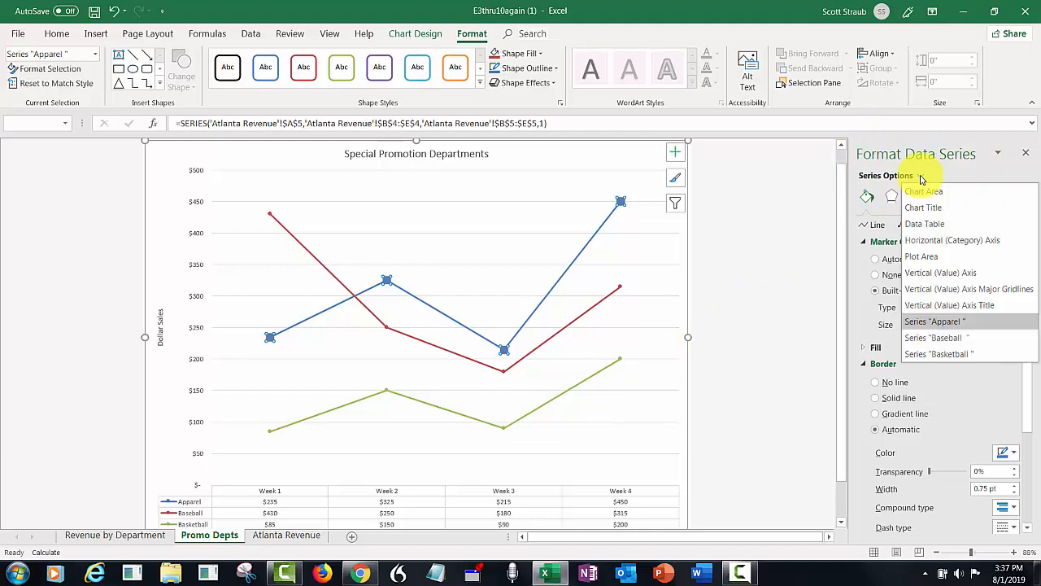
{"action": "left_click", "coordinate": [917, 339]}
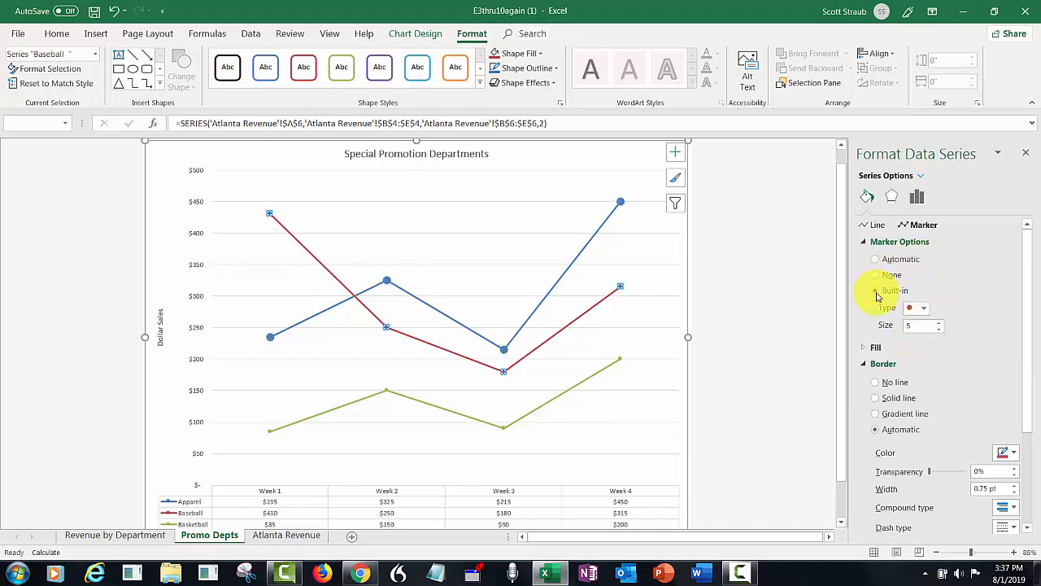
{"action": "left_click", "coordinate": [939, 324]}
{"action": "left_click", "coordinate": [940, 324]}
{"action": "left_click", "coordinate": [940, 324]}
{"action": "left_click", "coordinate": [940, 324]}
{"action": "left_click", "coordinate": [939, 324]}
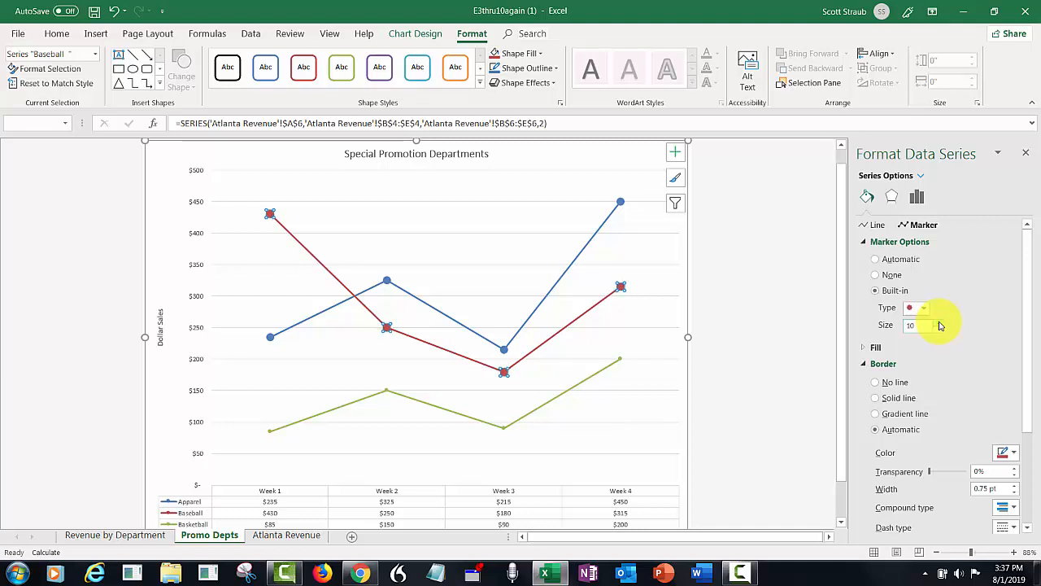
Raise the Basketball series marker size to 10 and close the formatting pane.
{"action": "left_click", "coordinate": [920, 176]}
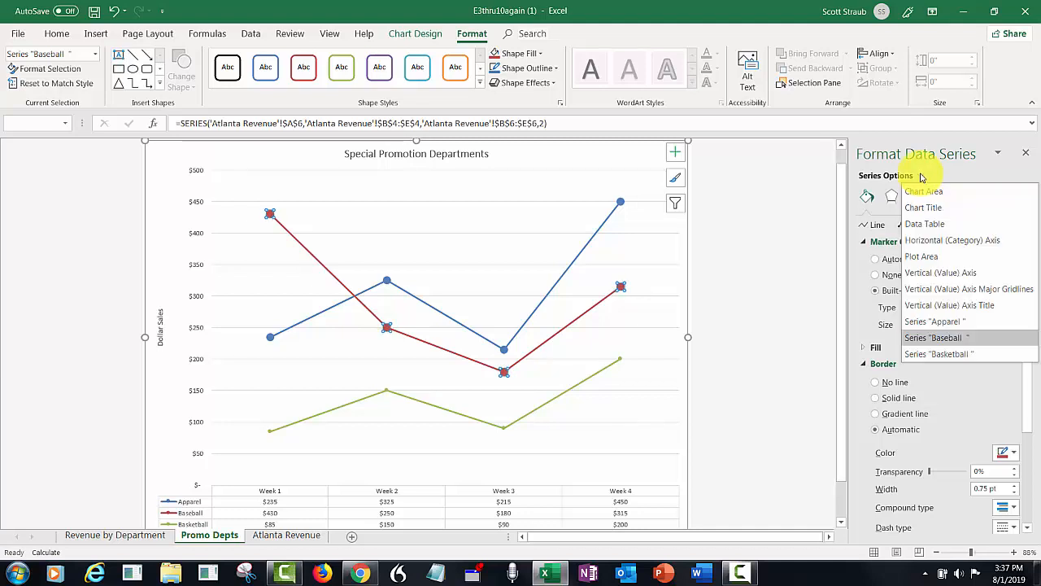
{"action": "left_click", "coordinate": [934, 354]}
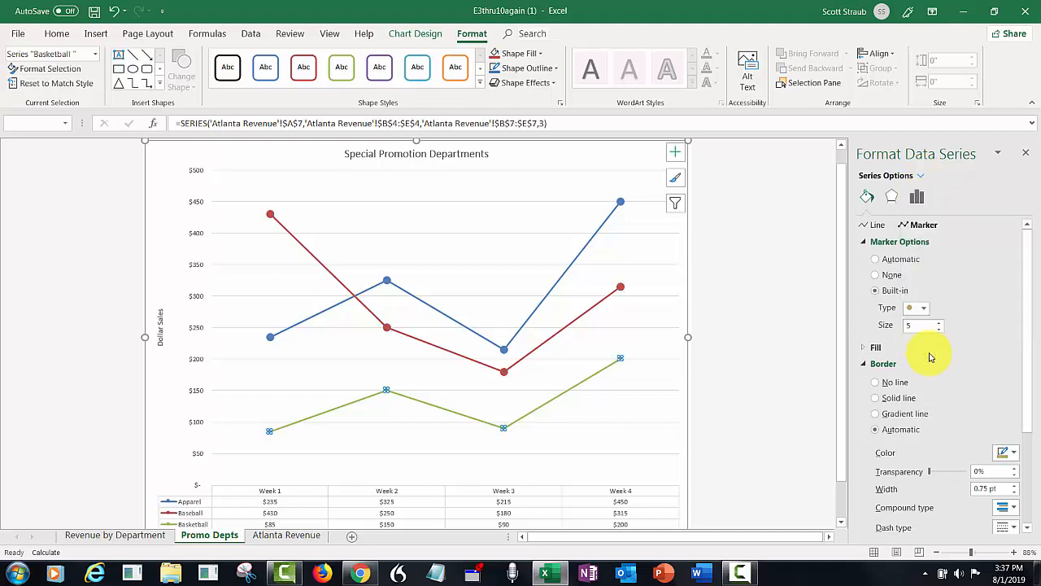
{"action": "left_click", "coordinate": [940, 324]}
{"action": "left_click", "coordinate": [939, 324]}
{"action": "left_click", "coordinate": [940, 324]}
{"action": "left_click", "coordinate": [939, 324]}
{"action": "left_click", "coordinate": [939, 324]}
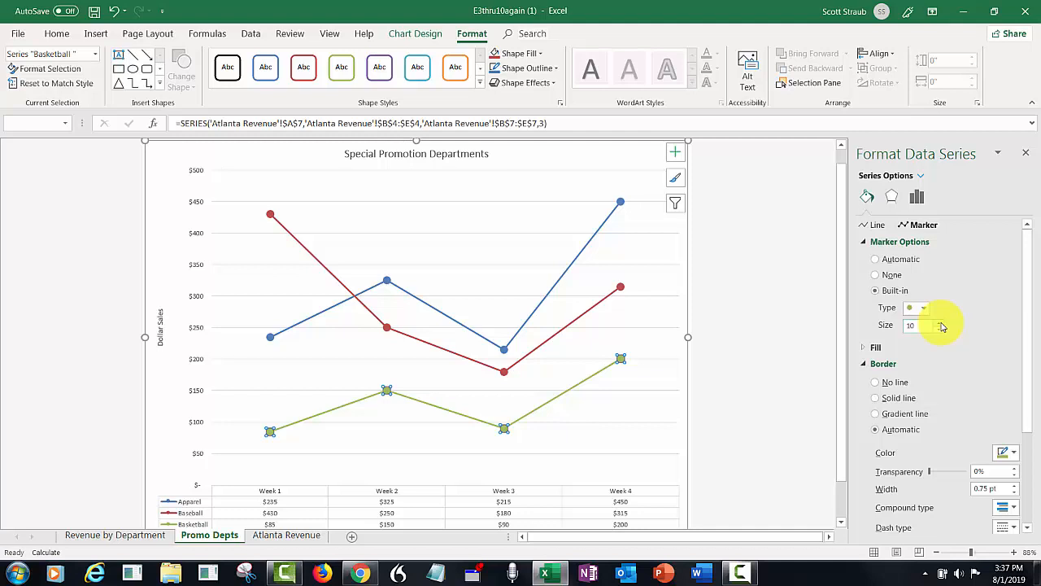
{"action": "left_click", "coordinate": [1019, 158]}
{"action": "left_click", "coordinate": [864, 233]}
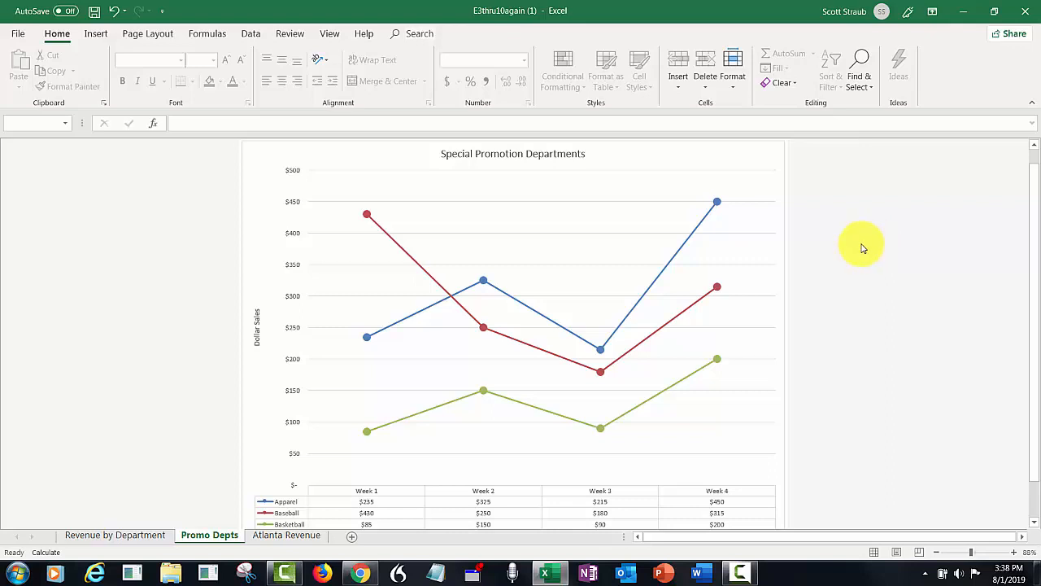
On the Atlanta Revenue sheet, insert an empty column F before Total and select B5:E18.
{"action": "left_click", "coordinate": [270, 535]}
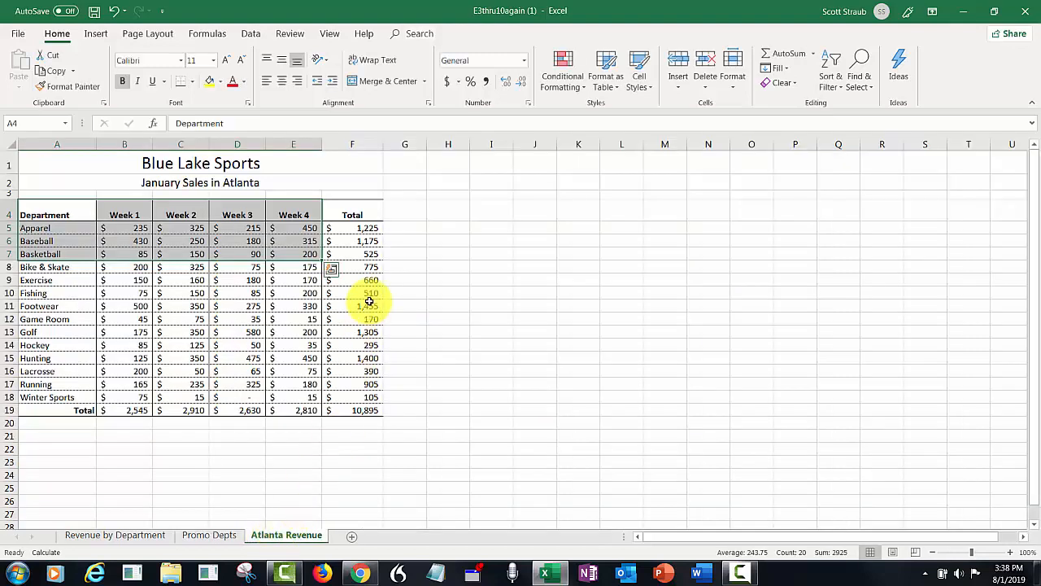
{"action": "right_click", "coordinate": [352, 145]}
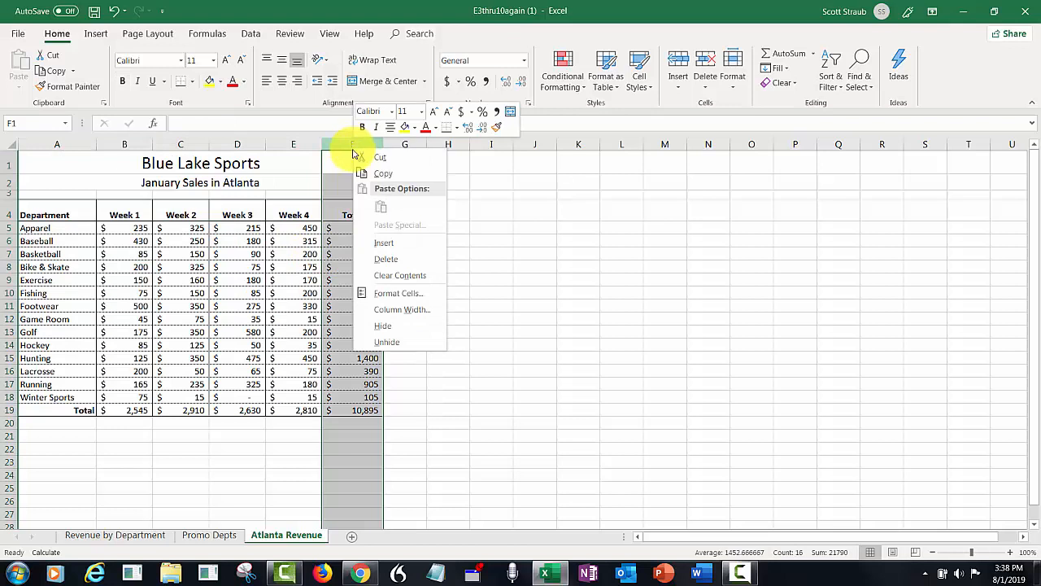
{"action": "key", "text": "Escape"}
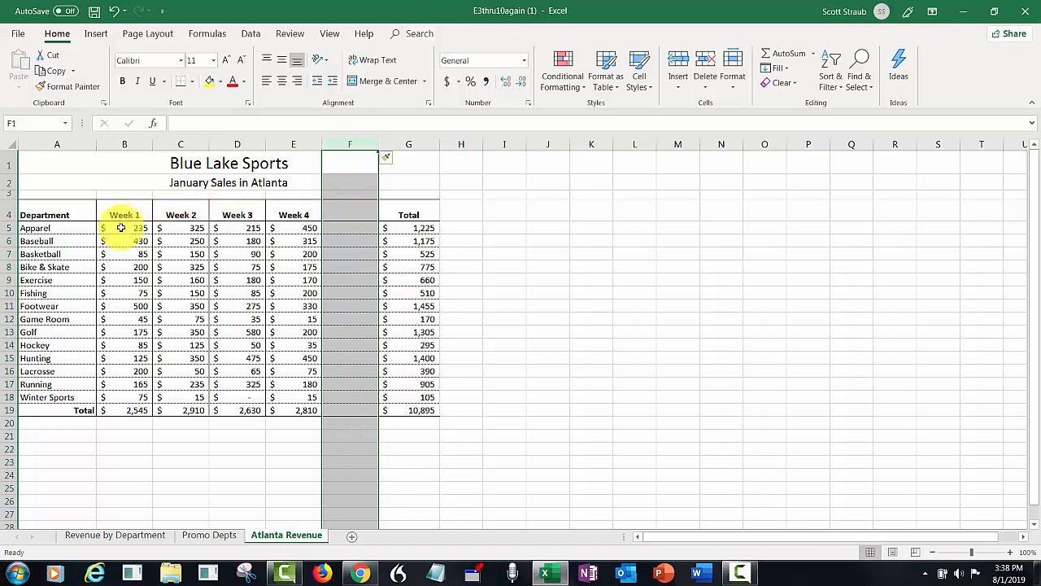
{"action": "left_click_drag", "start_coordinate": [121, 228], "coordinate": [300, 395]}
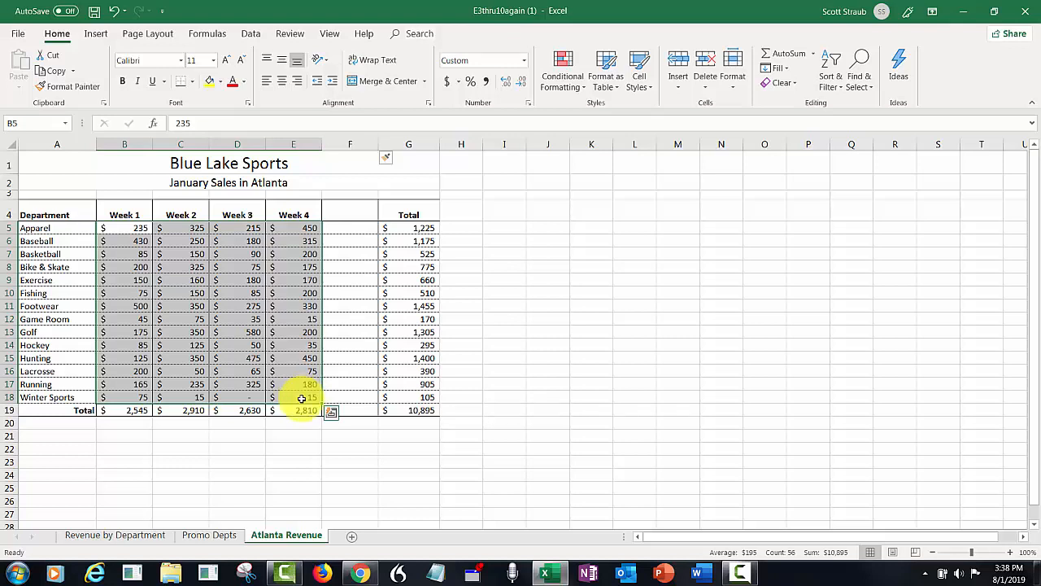
{"action": "left_click", "coordinate": [97, 38]}
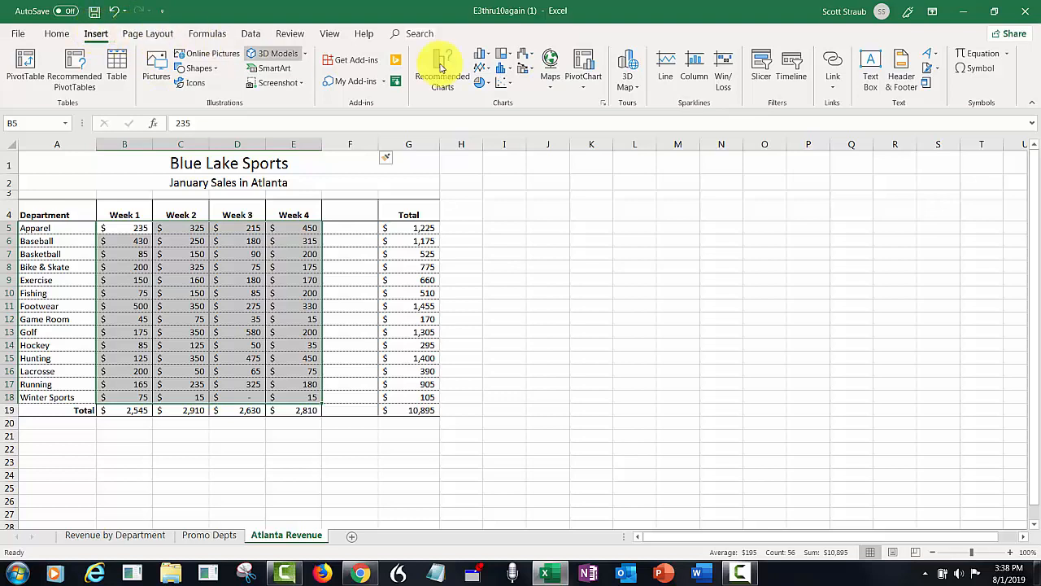
Create line sparklines in F5:F18 from the weekly sales in B5:E18.
{"action": "left_click", "coordinate": [667, 69]}
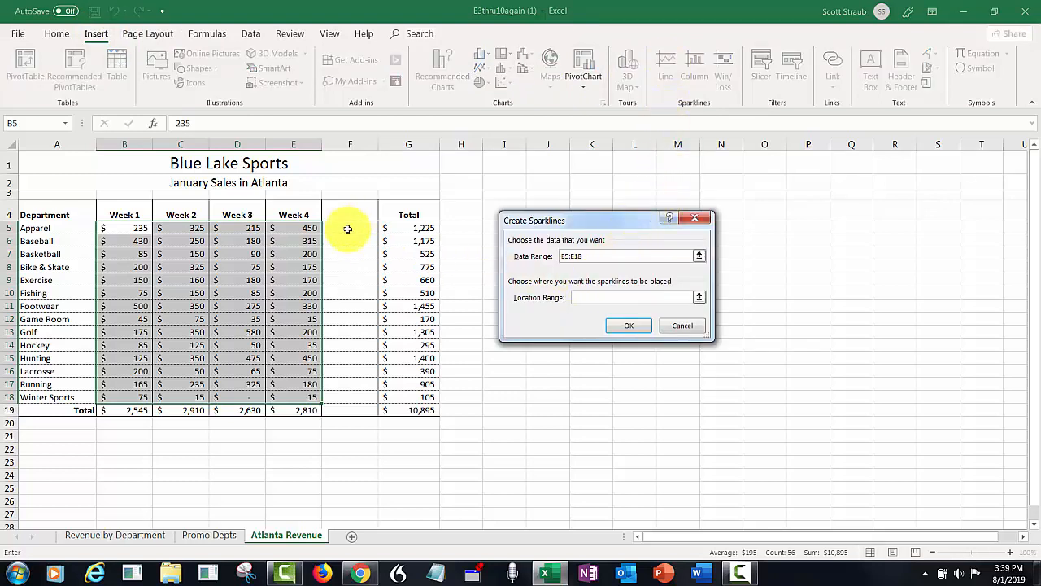
{"action": "left_click_drag", "start_coordinate": [347, 228], "coordinate": [350, 394]}
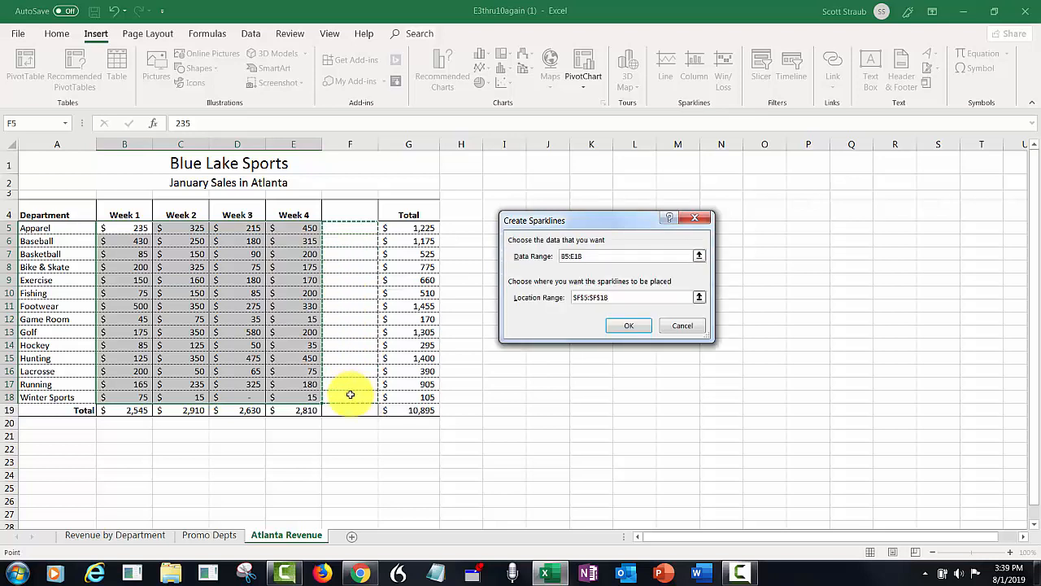
{"action": "left_click", "coordinate": [628, 325]}
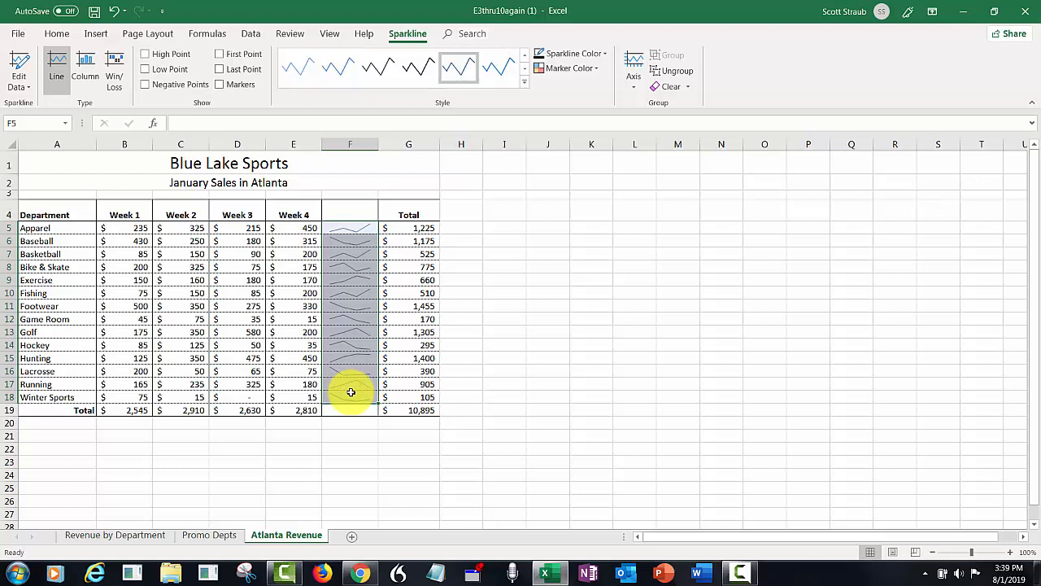
{"action": "left_click", "coordinate": [57, 34]}
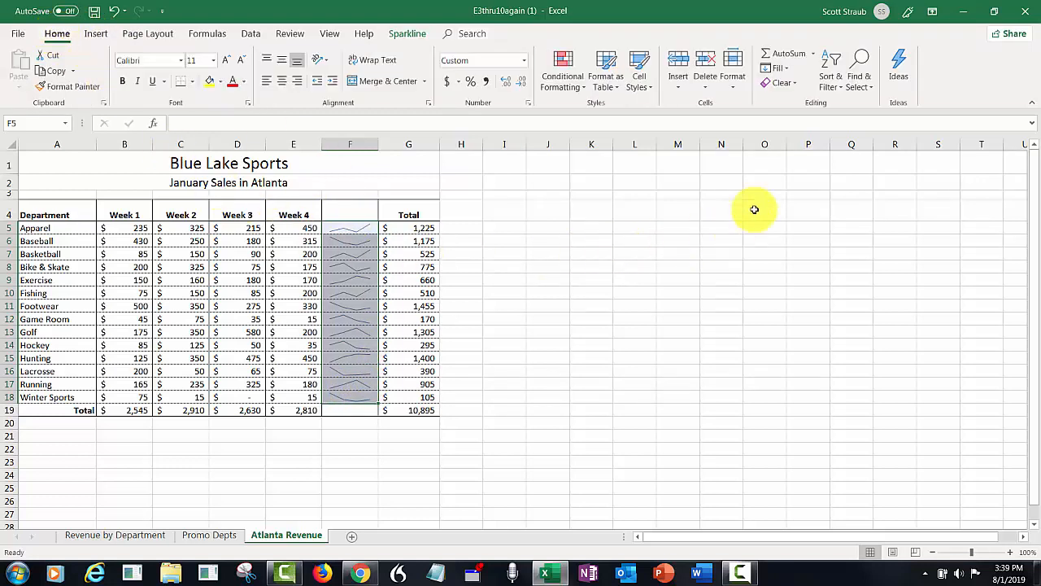
Set the height of rows 5 to 18 to 24.
{"action": "left_click", "coordinate": [732, 81]}
{"action": "left_click", "coordinate": [740, 121]}
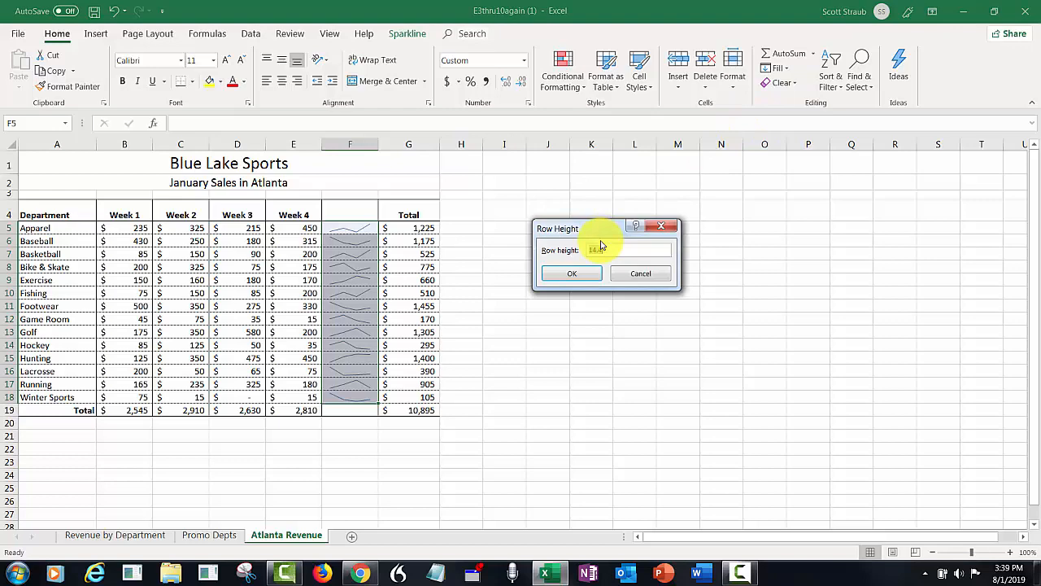
{"action": "type", "text": "24"}
{"action": "left_click", "coordinate": [572, 274]}
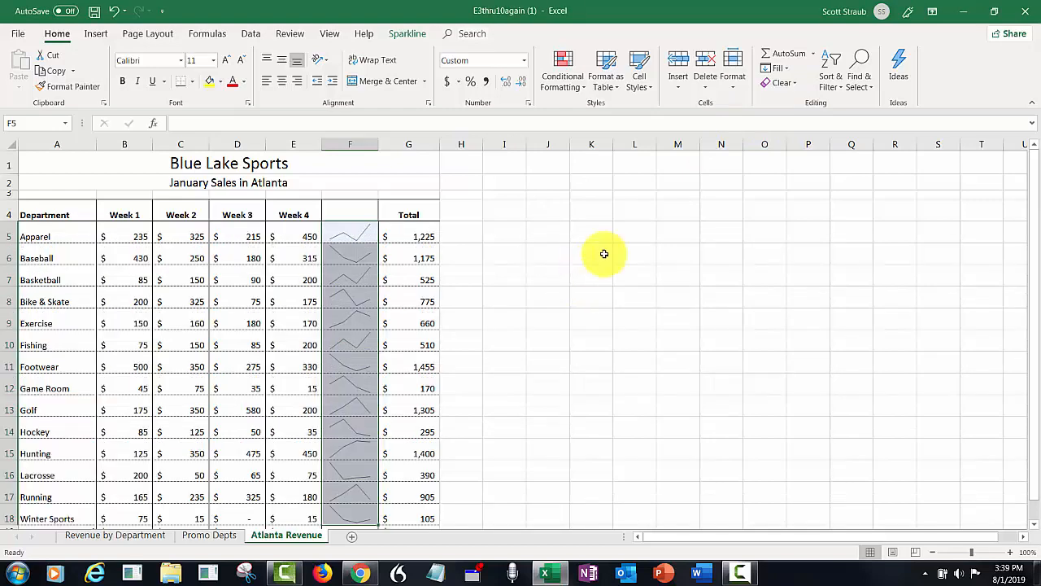
Set the width of column F to 35.
{"action": "left_click", "coordinate": [736, 95]}
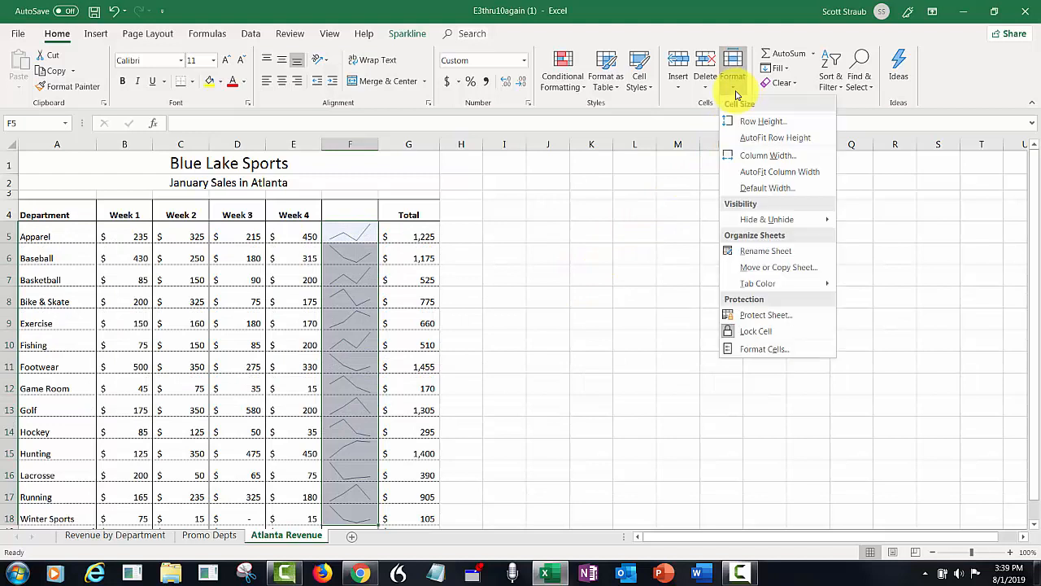
{"action": "left_click", "coordinate": [742, 155]}
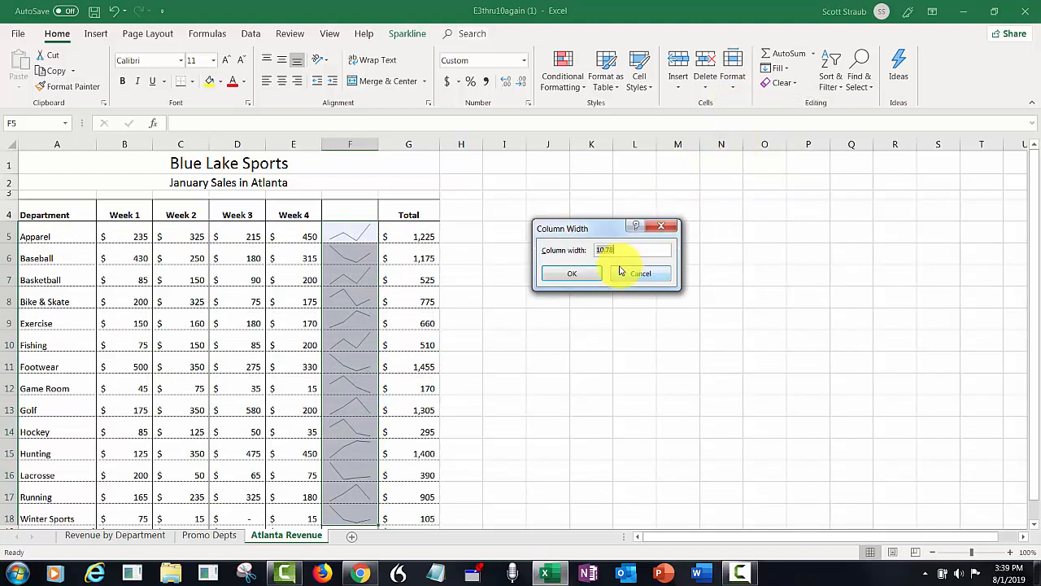
{"action": "type", "text": "35"}
{"action": "left_click", "coordinate": [591, 273]}
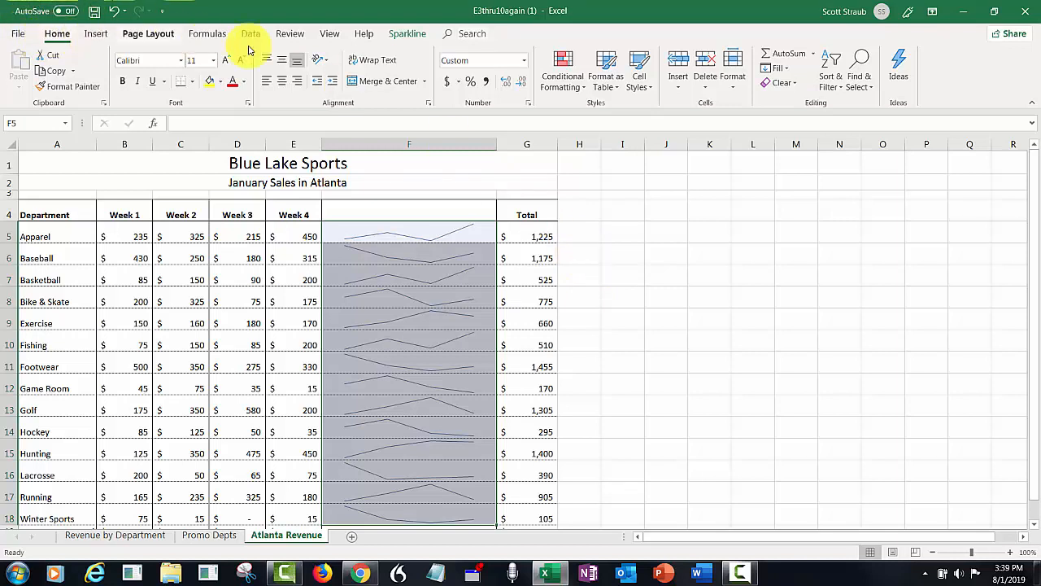
Show markers on the sparklines, color them black, then select cell A1.
{"action": "left_click", "coordinate": [409, 35]}
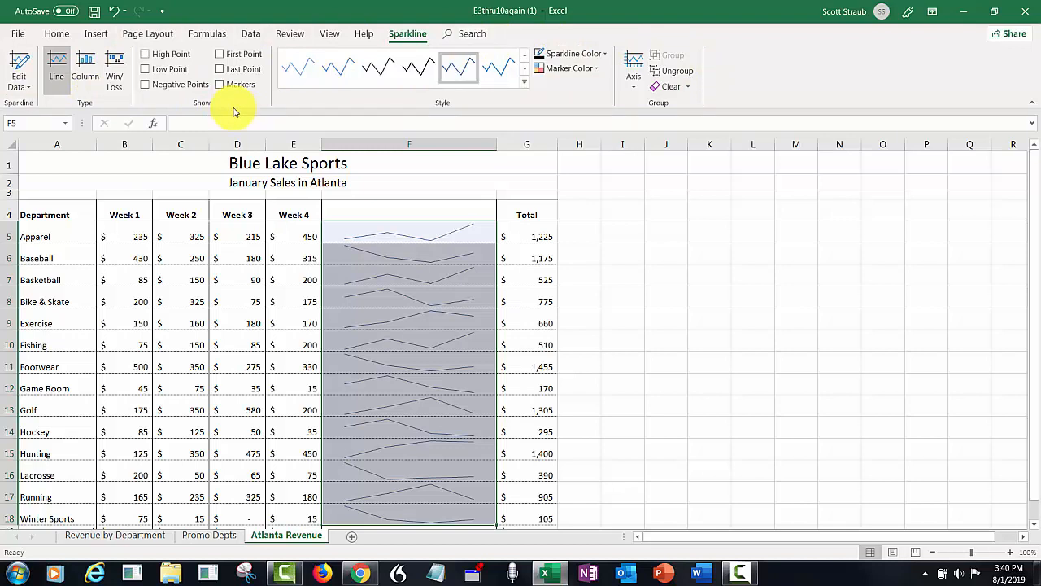
{"action": "left_click", "coordinate": [220, 85]}
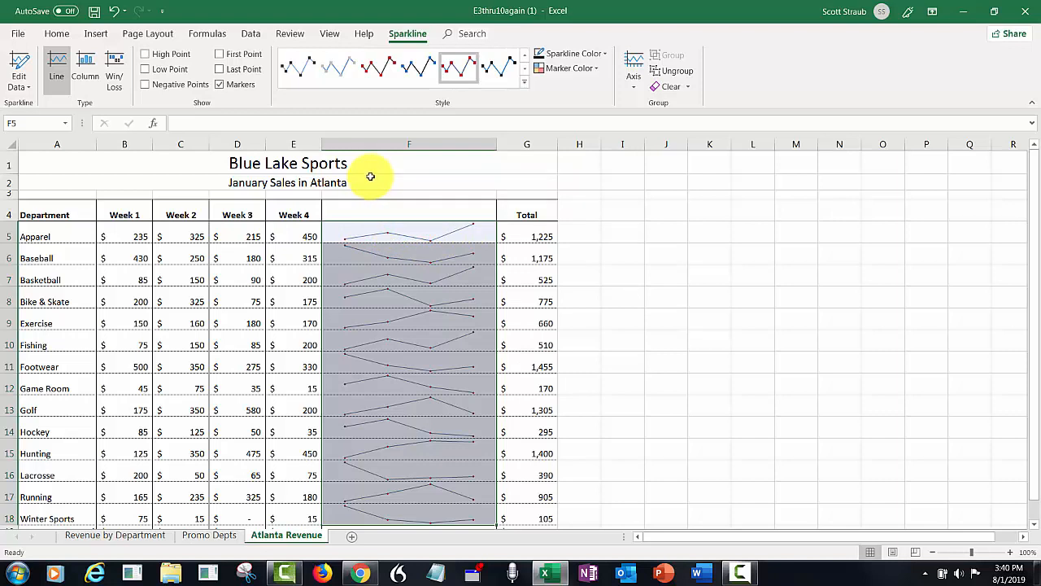
{"action": "left_click", "coordinate": [601, 57]}
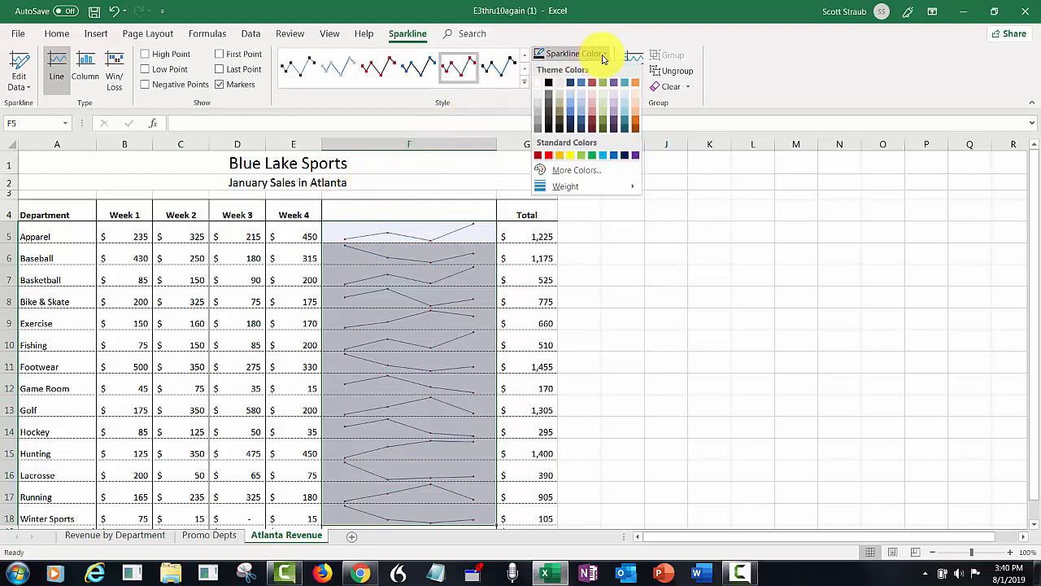
{"action": "left_click", "coordinate": [549, 83]}
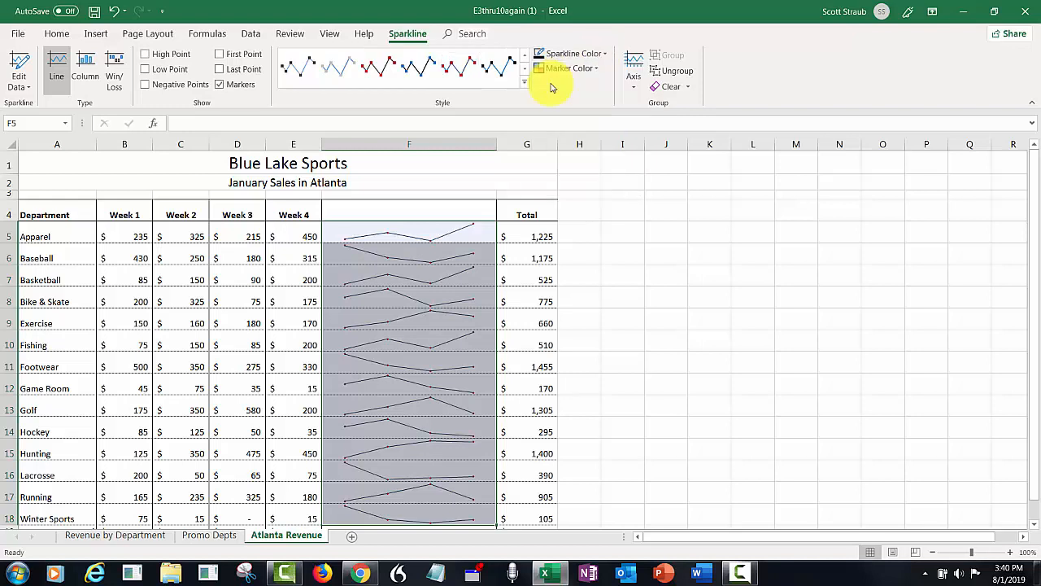
{"action": "left_click", "coordinate": [61, 162]}
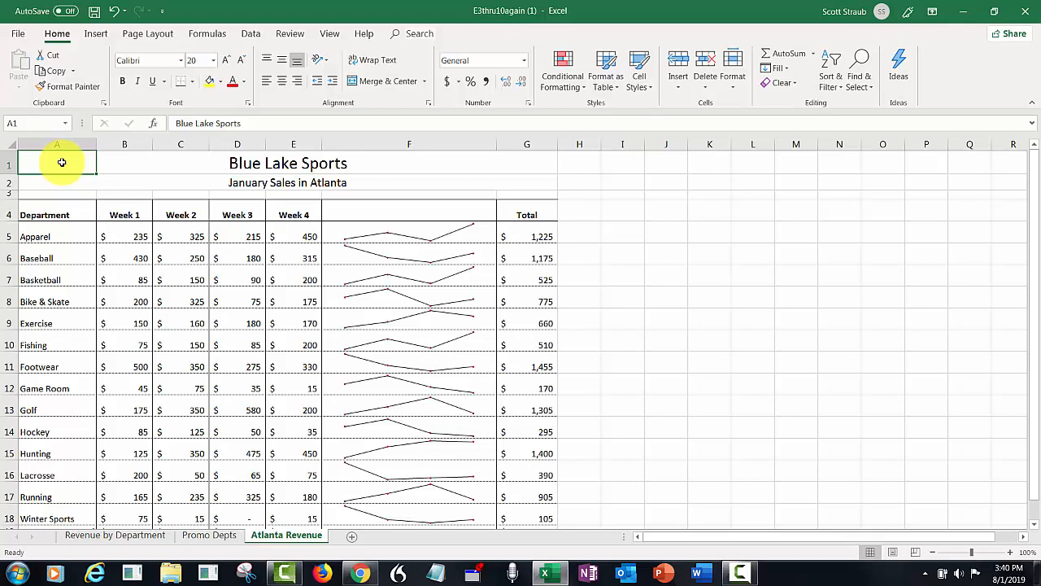
Change the Atlanta Revenue sheet's page orientation to Landscape.
{"action": "left_click", "coordinate": [151, 35]}
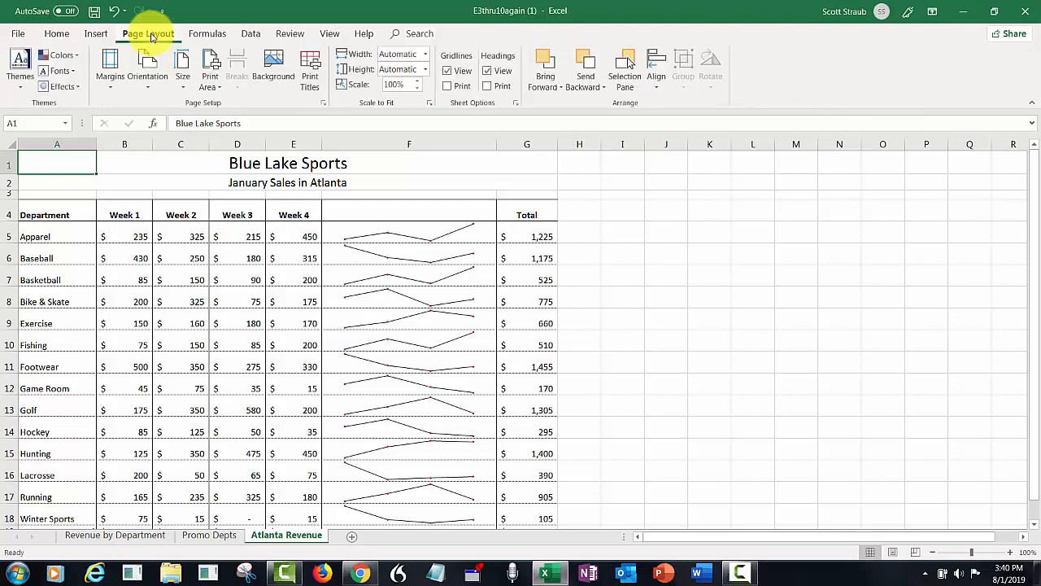
{"action": "left_click", "coordinate": [147, 77]}
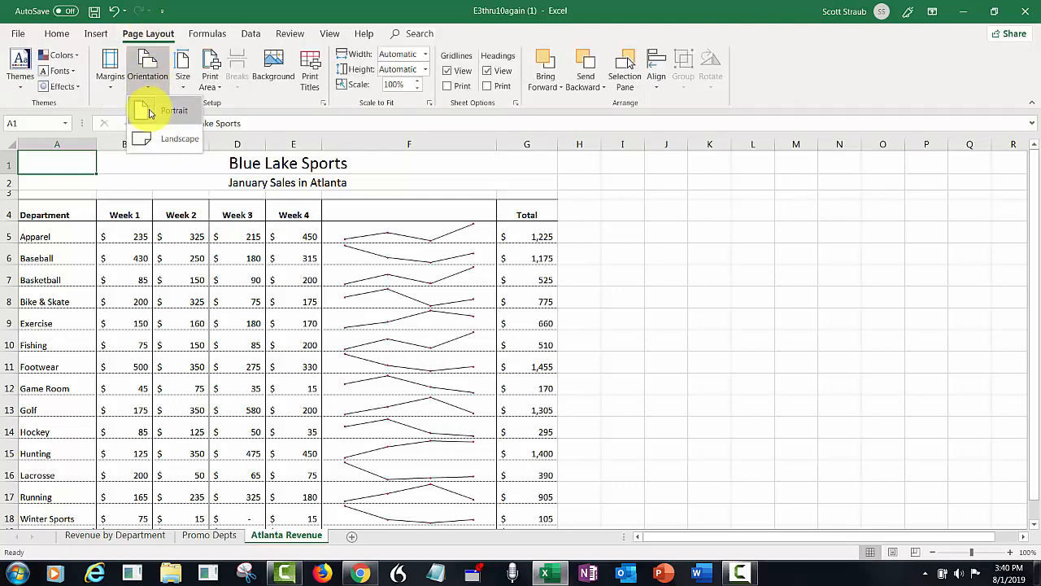
{"action": "left_click", "coordinate": [151, 139]}
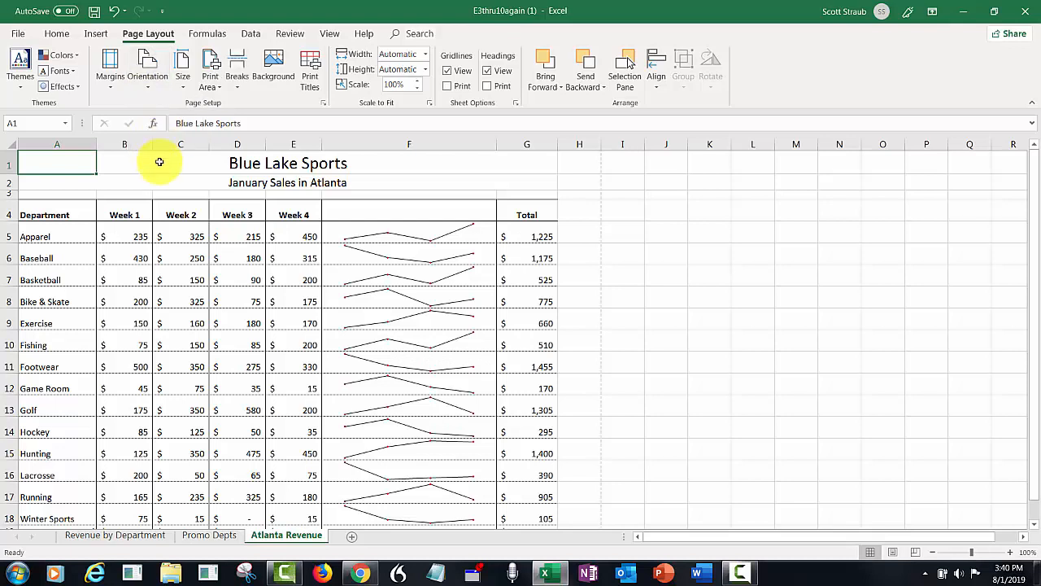